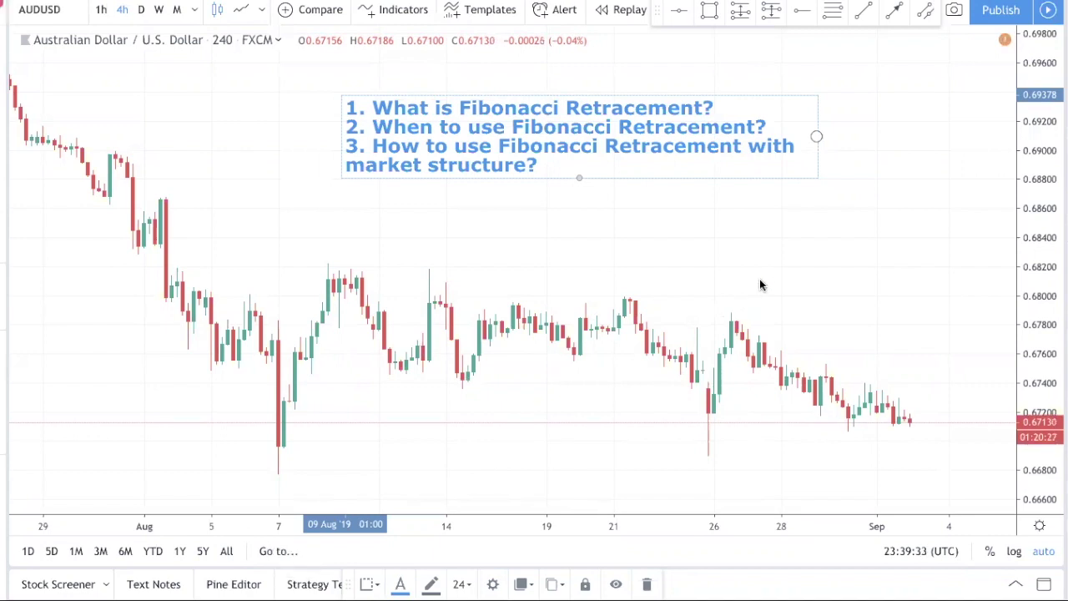
# Draw a Fib Retracement from the 1 Aug swing high at 0.68666 down to the 0.66779 low, extending it to 16 Aug.
pyautogui.click(832, 10)
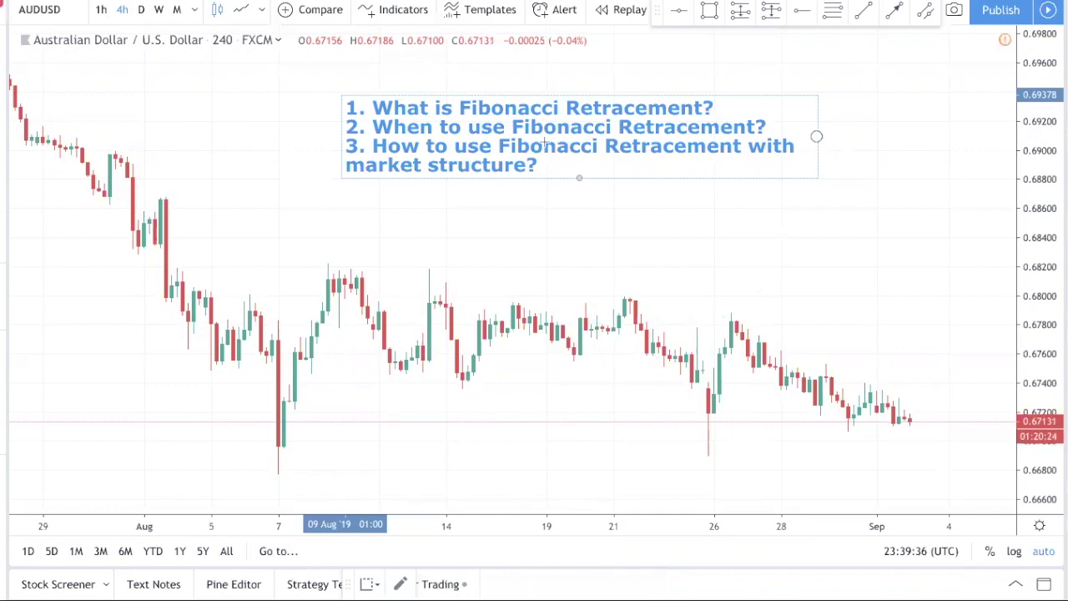
pyautogui.click(166, 199)
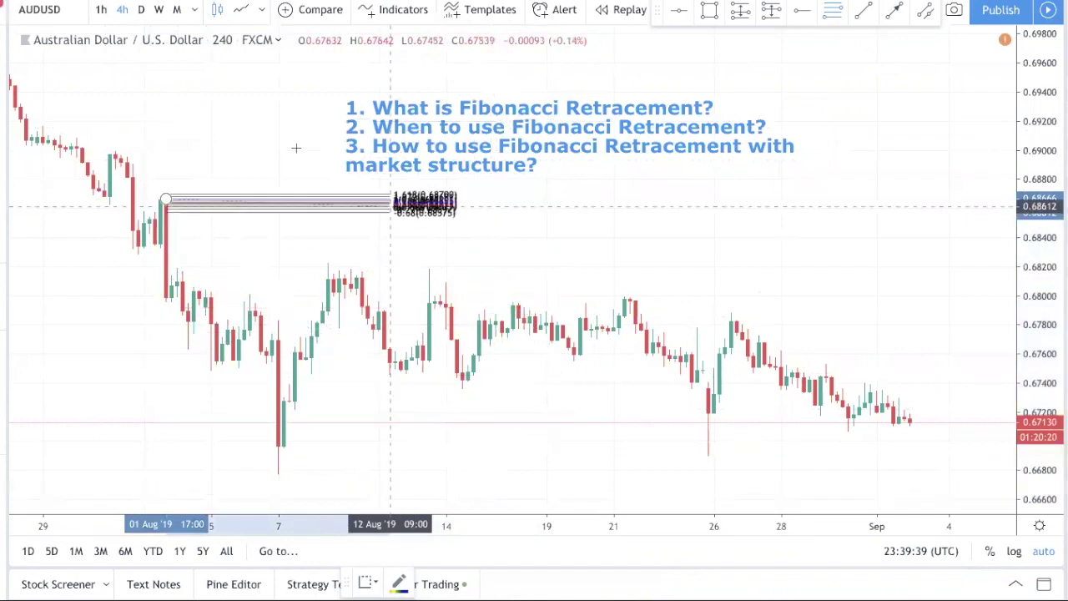
pyautogui.click(514, 473)
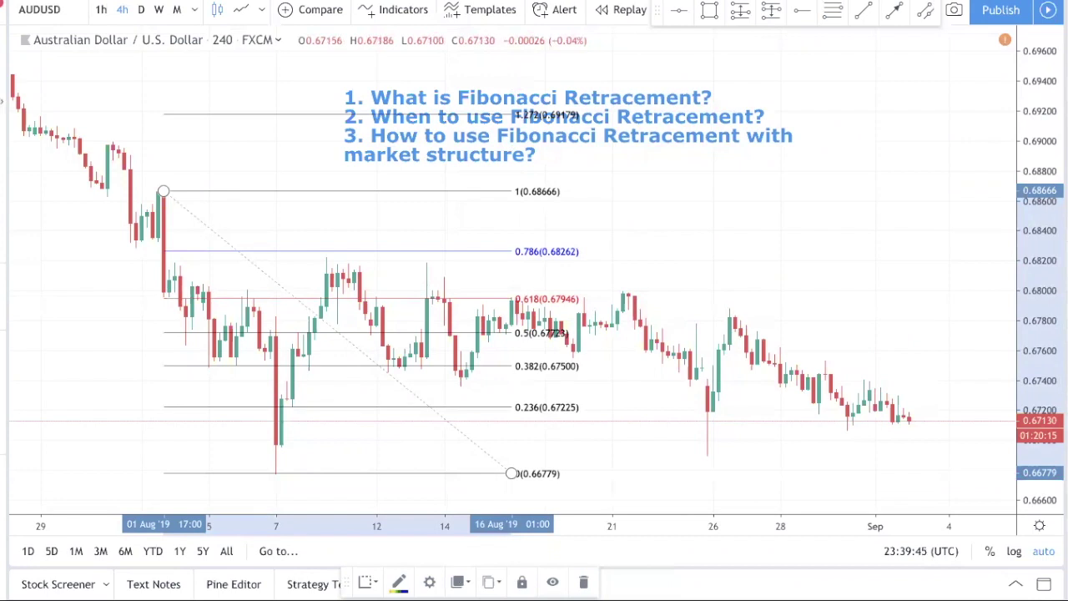
# Locate Fib Retracement among the drawing tools and examine the drawn retracement's level and style settings.
pyautogui.click(4, 109)
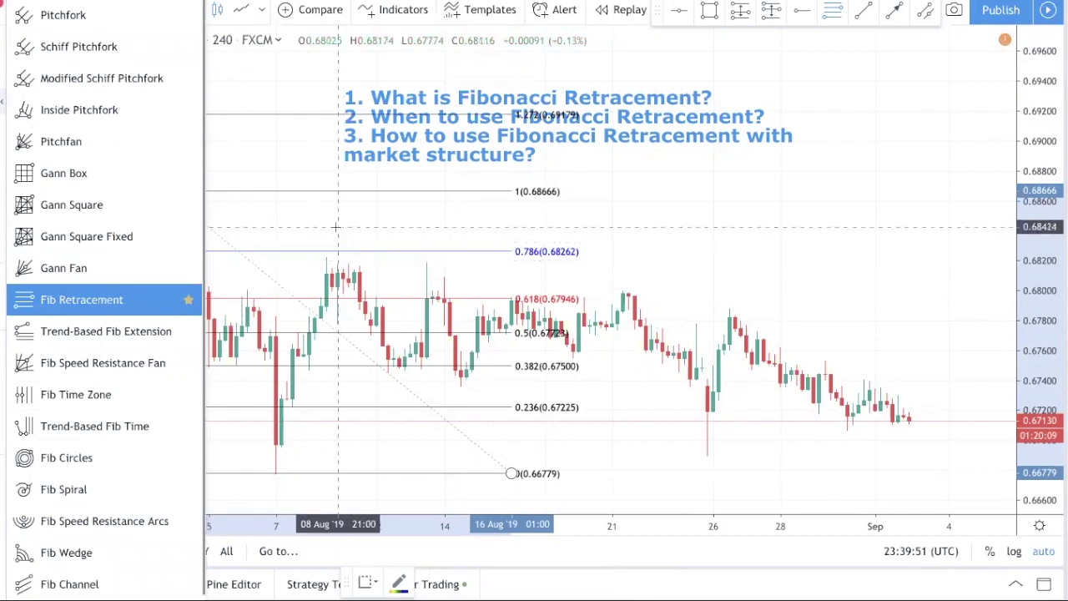
pyautogui.click(359, 267)
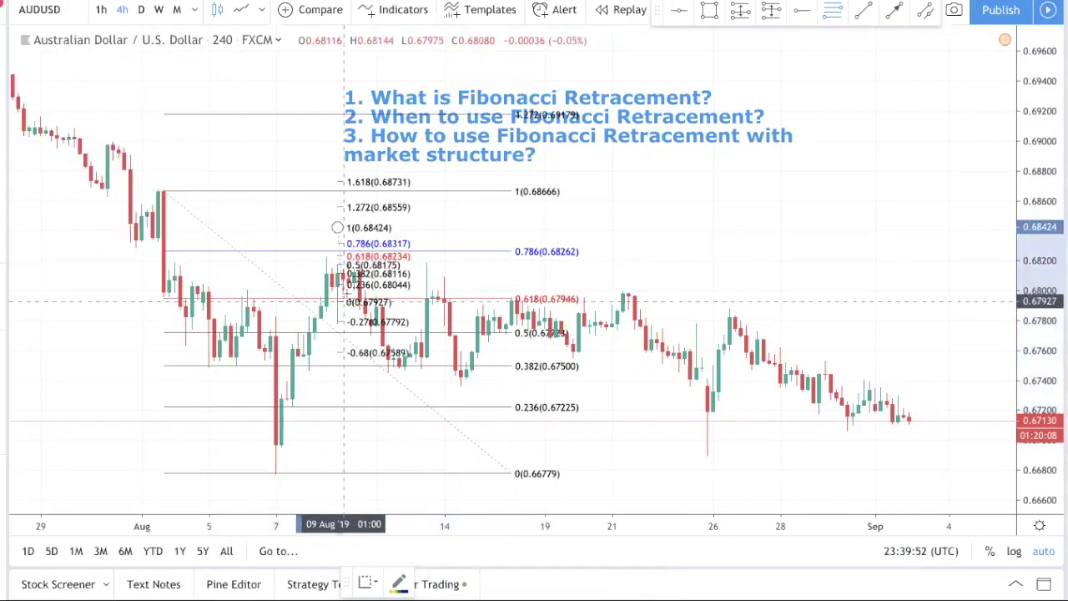
pyautogui.doubleClick(510, 473)
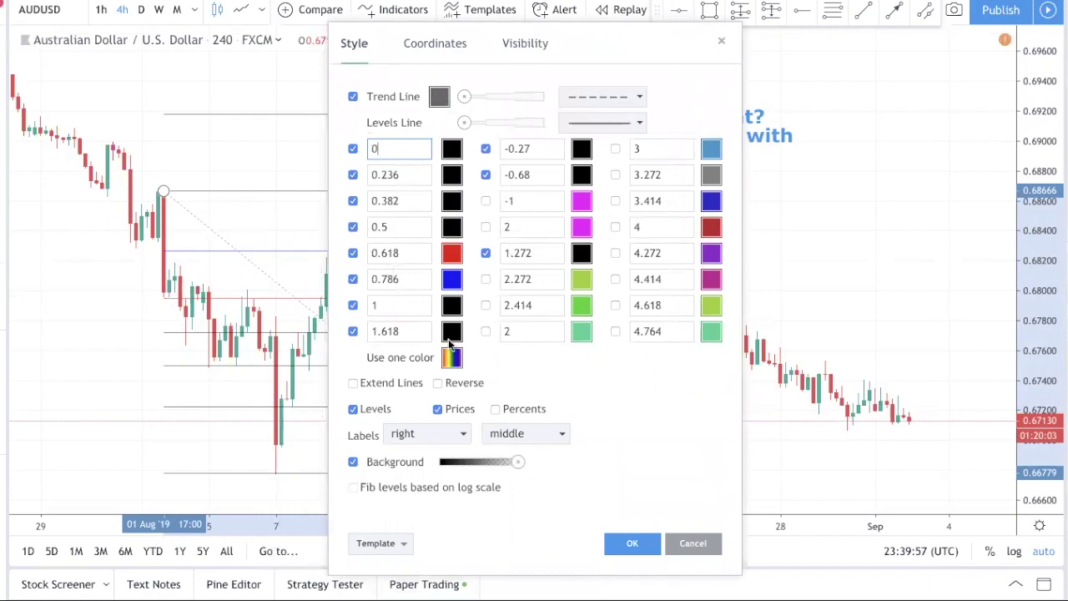
pyautogui.moveTo(576, 29); pyautogui.dragTo(883, 14)
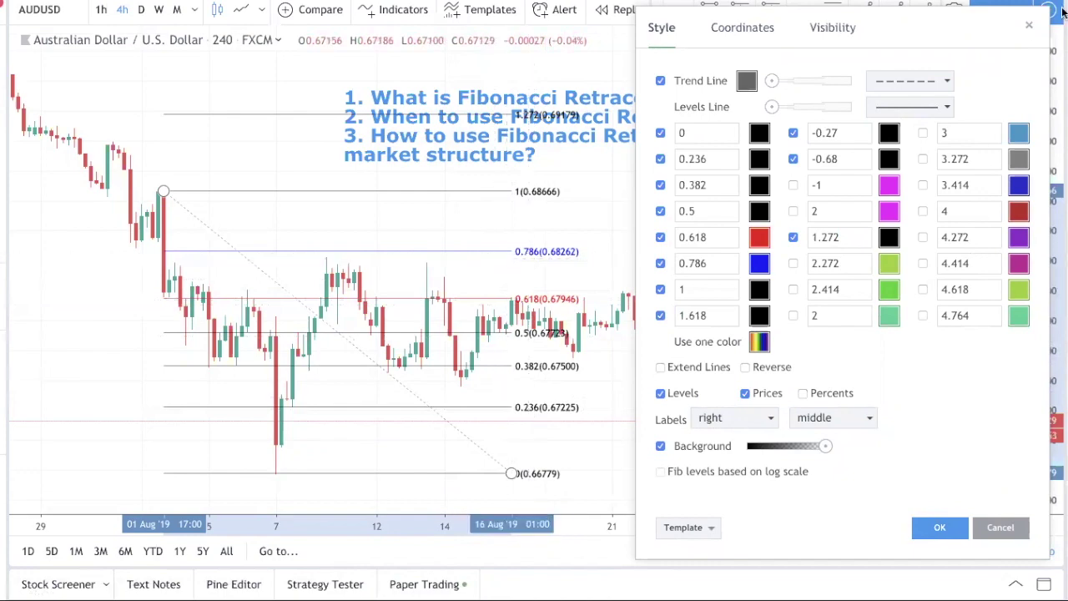
pyautogui.click(1028, 25)
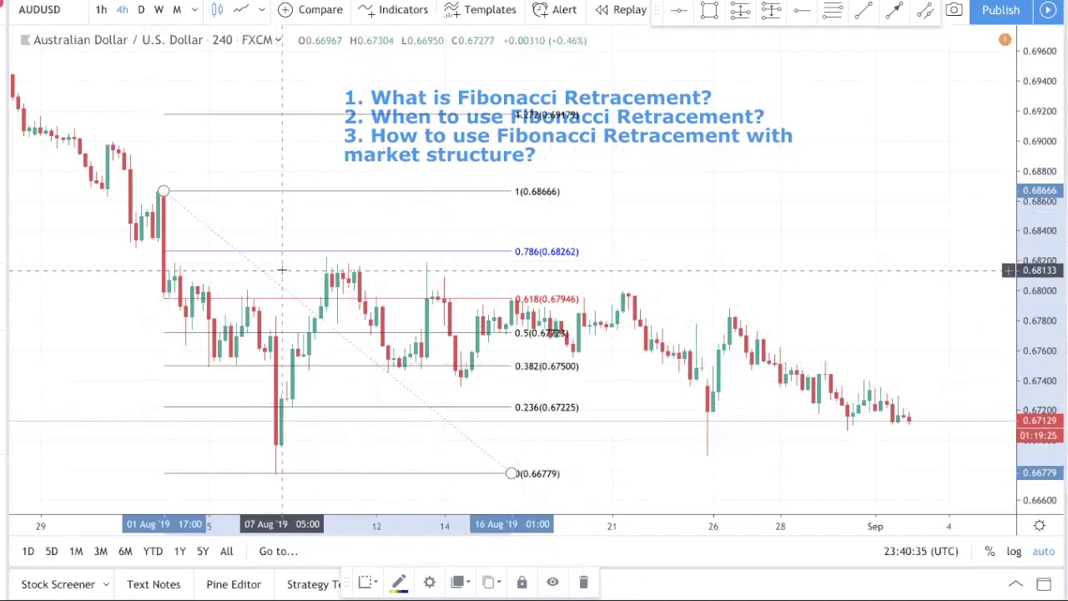
# Move the three-question text note higher on the chart, well above the retracement's 1 level.
pyautogui.moveTo(607, 100)
pyautogui.mouseDown()
pyautogui.moveTo(641, 81)
pyautogui.moveTo(719, 88)
pyautogui.moveTo(566, 65)
pyautogui.mouseUp()
pyautogui.click(674, 131)
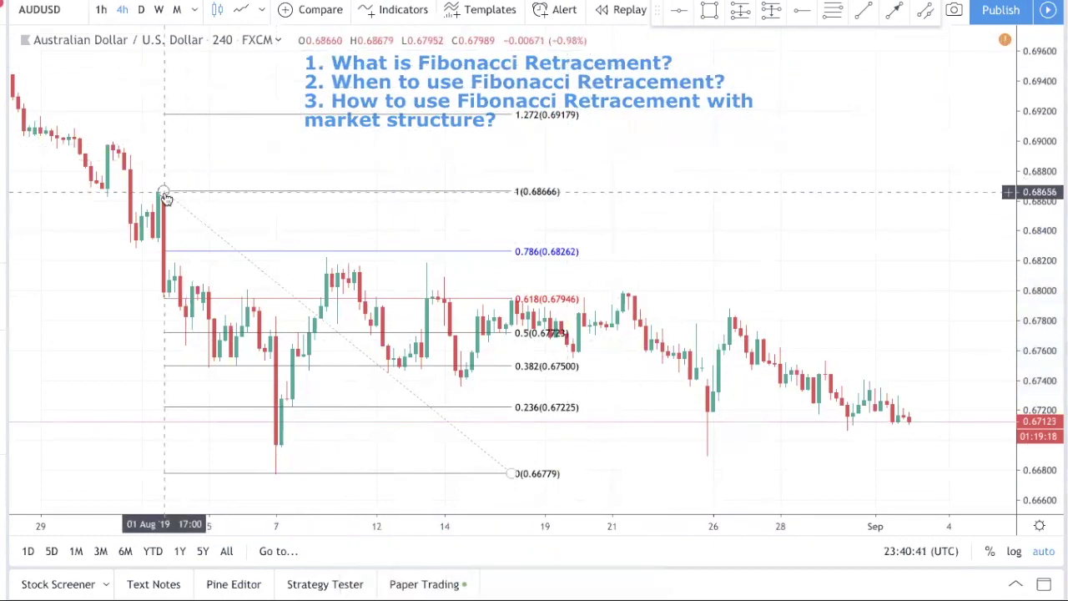
pyautogui.moveTo(1043, 126); pyautogui.dragTo(1043, 150)
pyautogui.moveTo(513, 88)
pyautogui.mouseDown()
pyautogui.moveTo(512, 109)
pyautogui.moveTo(606, 156)
pyautogui.moveTo(593, 160)
pyautogui.moveTo(517, 78)
pyautogui.moveTo(500, 79)
pyautogui.mouseUp()
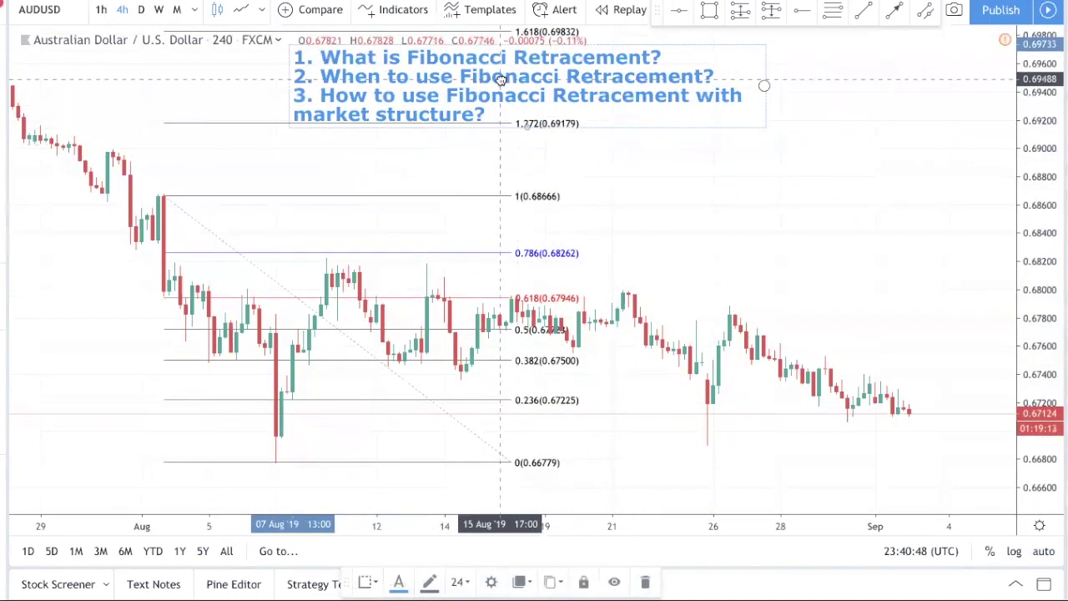
pyautogui.click(482, 151)
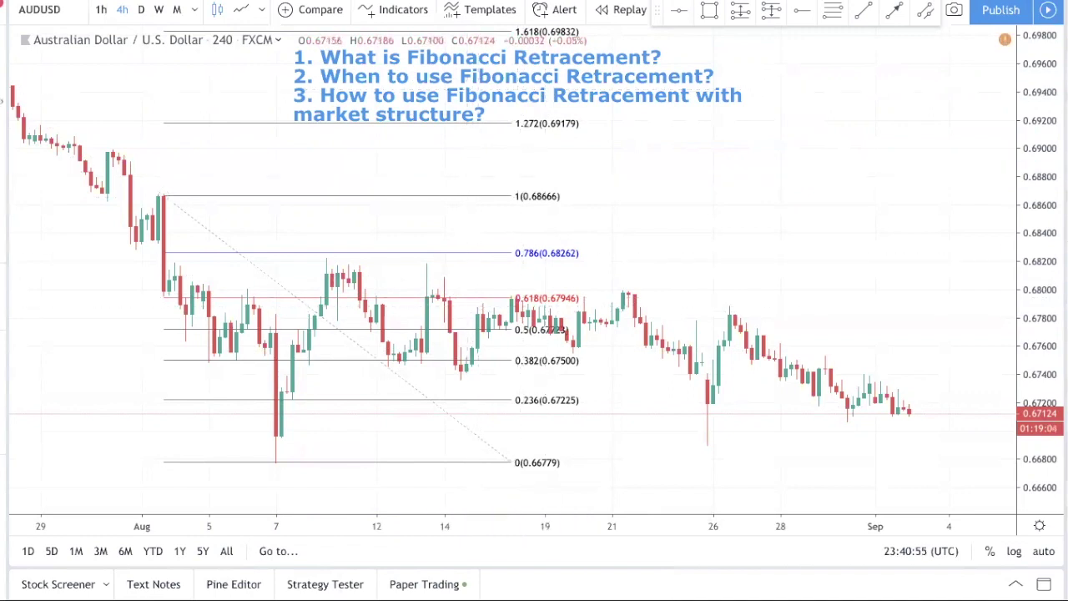
# Highlight the retracement's 0.618 and 0.786 levels with thin yellow rectangles starting at the 1 Aug drop.
pyautogui.click(366, 355)
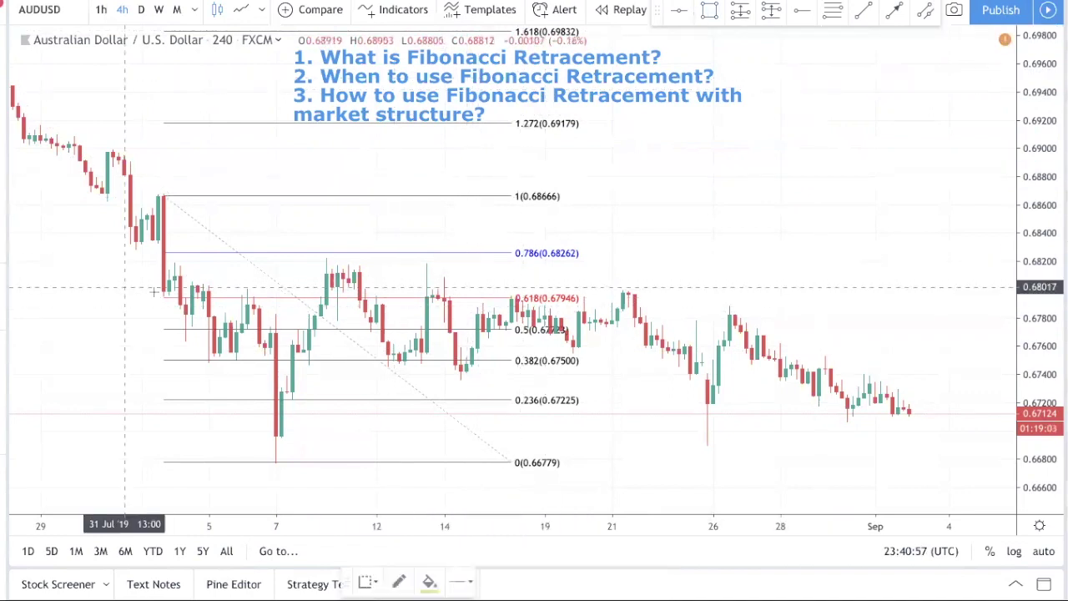
pyautogui.moveTo(164, 292); pyautogui.dragTo(562, 307)
pyautogui.click(709, 10)
pyautogui.moveTo(164, 247); pyautogui.dragTo(320, 261)
pyautogui.moveTo(386, 253); pyautogui.dragTo(584, 262)
pyautogui.click(717, 262)
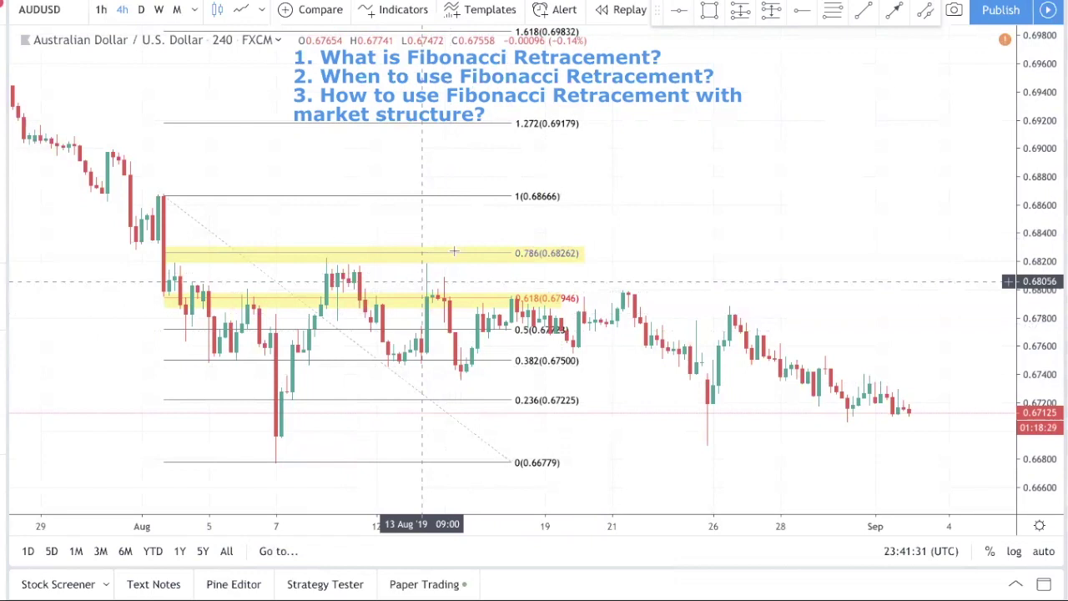
# Add the line "- When there is a trend and you are looking for a pullback." below question 2 in the text note.
pyautogui.click(647, 79)
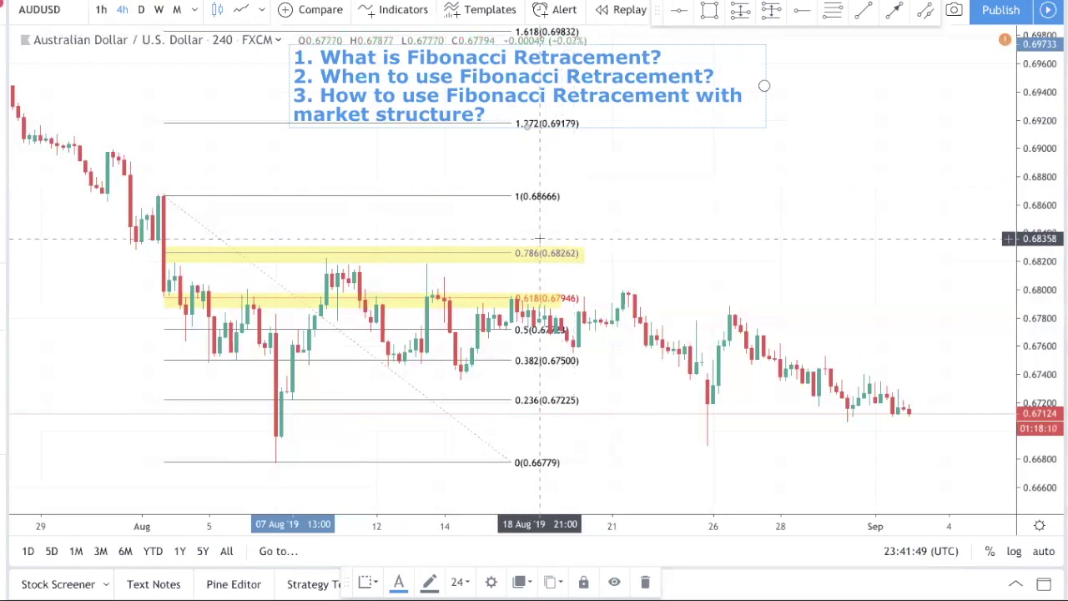
pyautogui.click(659, 213)
pyautogui.moveTo(640, 222); pyautogui.dragTo(686, 224)
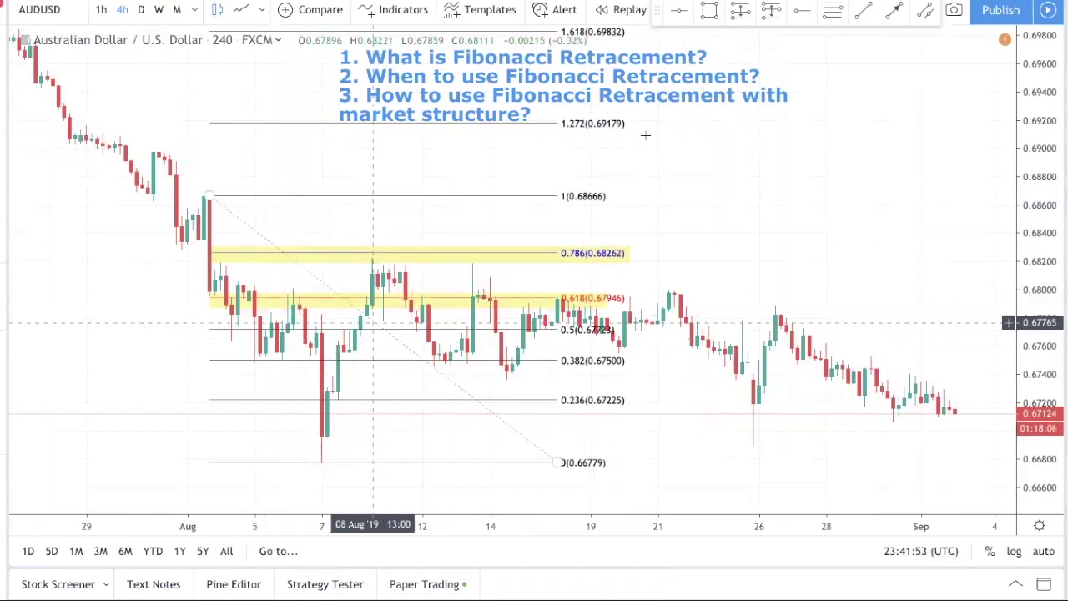
pyautogui.doubleClick(759, 91)
pyautogui.click(619, 219)
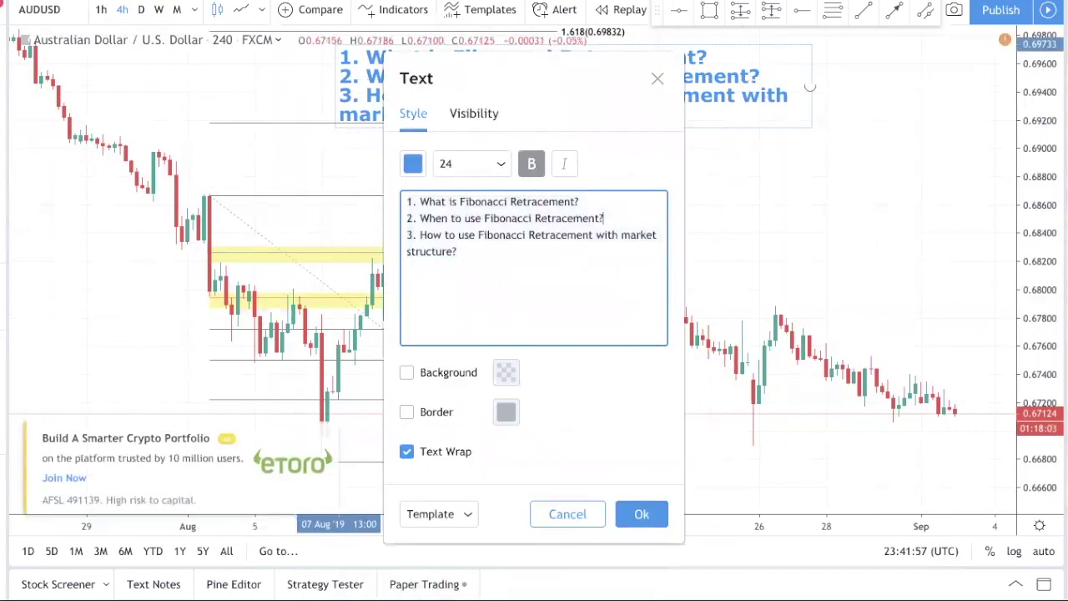
pyautogui.press('Return')
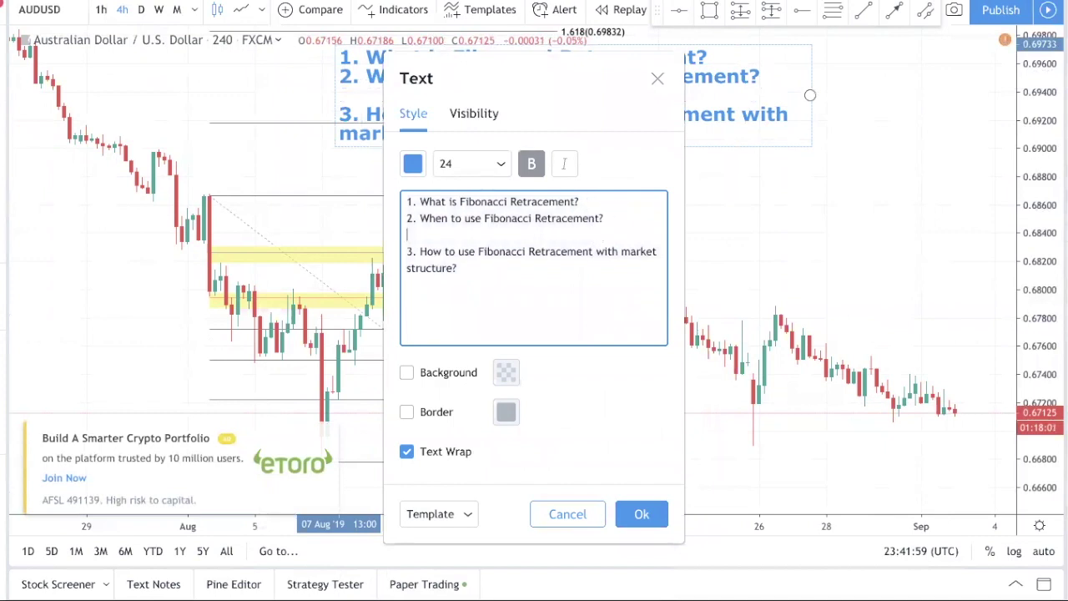
pyautogui.write('- When the')
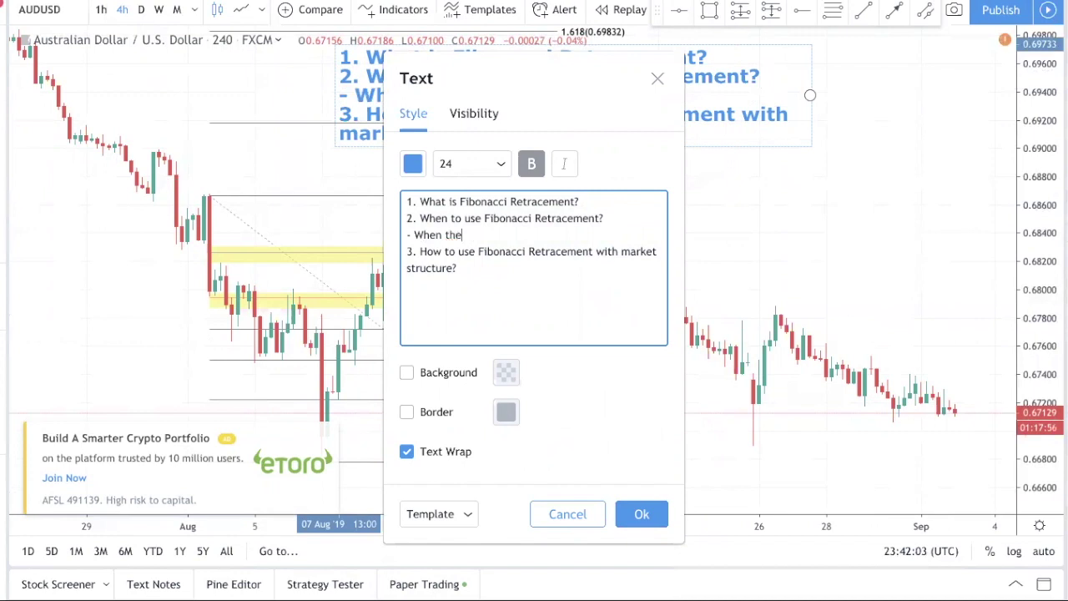
pyautogui.write('re is')
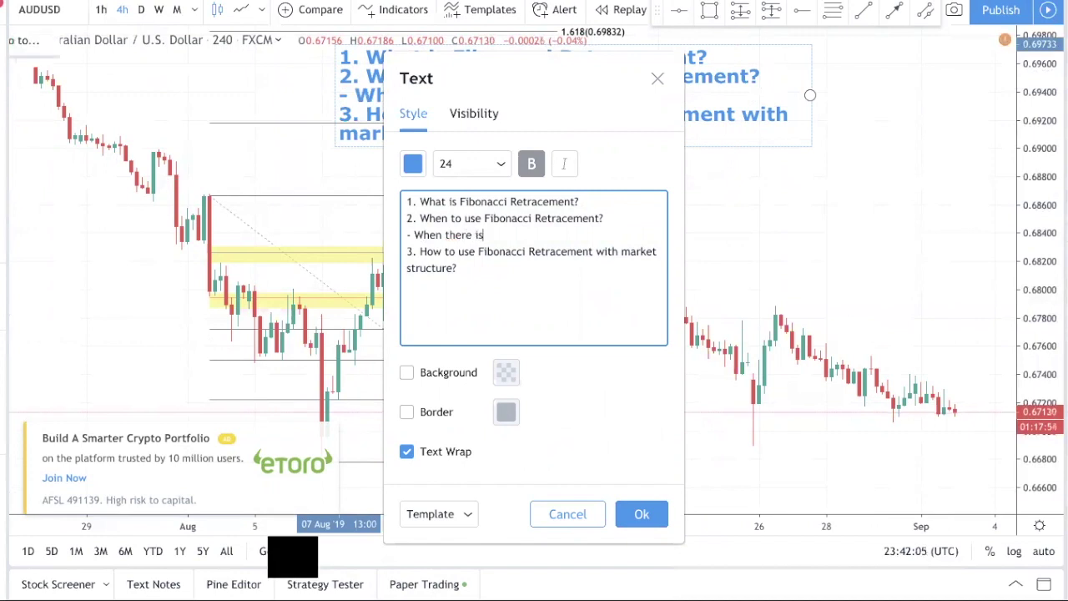
pyautogui.write(' a trend and you are looking f')
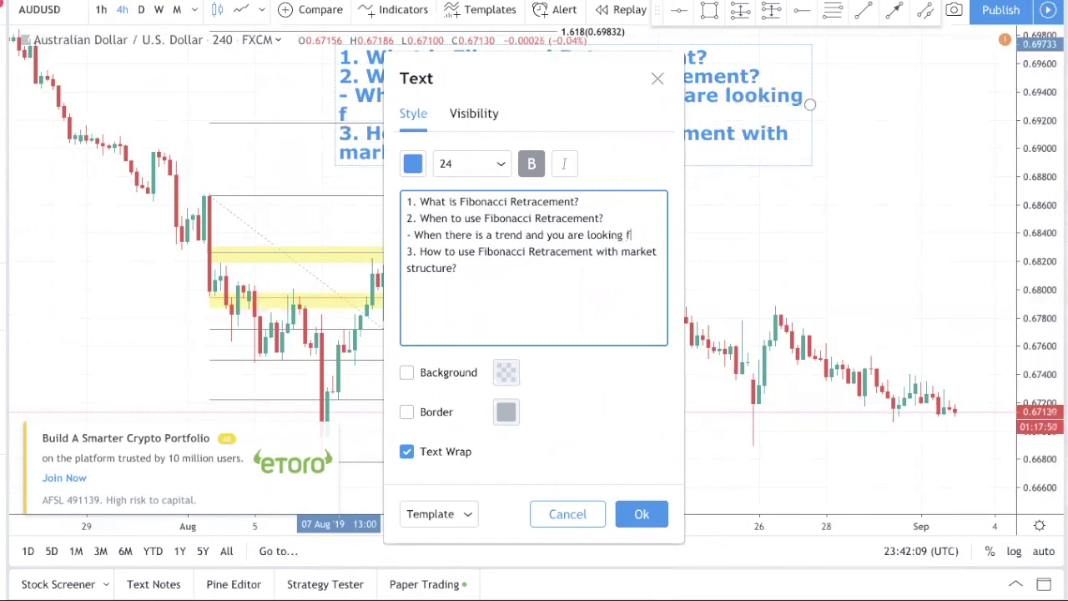
pyautogui.write('or a pullback.')
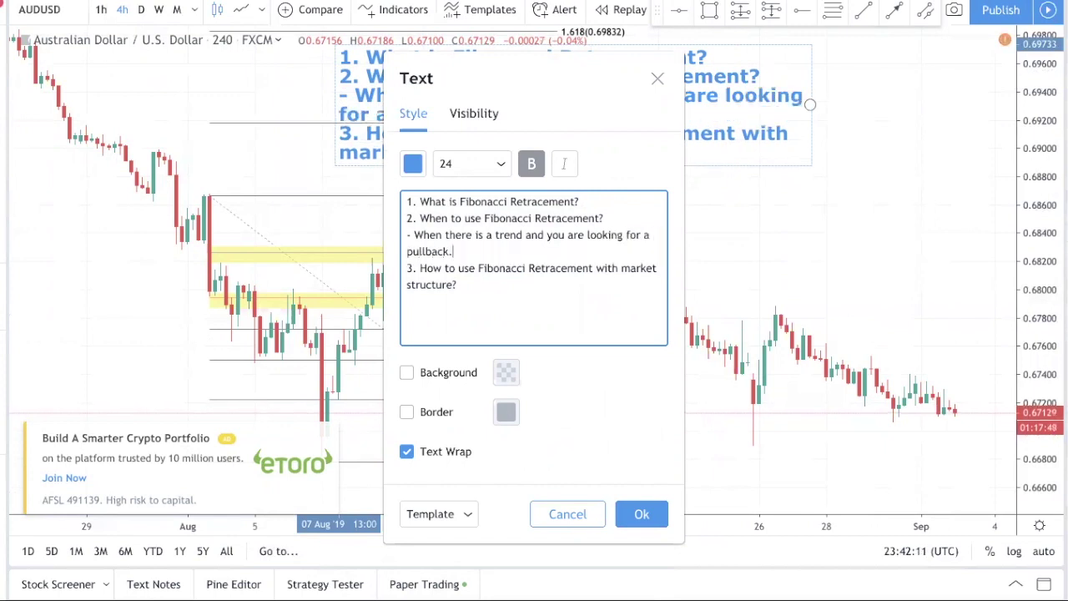
pyautogui.click(638, 512)
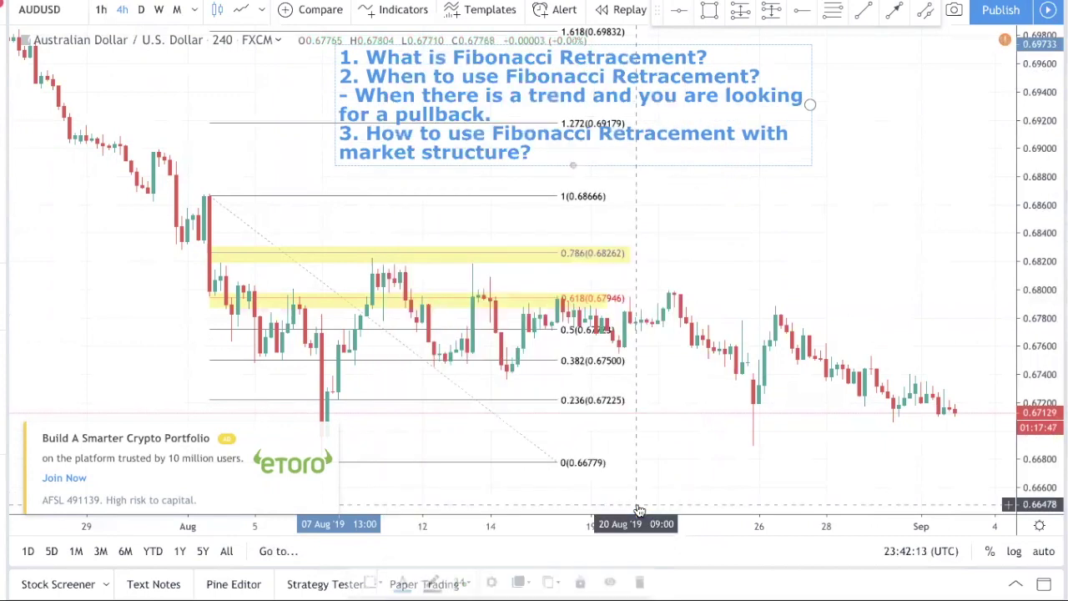
# Nudge the text note slightly within the chart and dismiss the advertisement covering the candles.
pyautogui.moveTo(667, 122)
pyautogui.mouseDown()
pyautogui.moveTo(673, 130)
pyautogui.moveTo(667, 120)
pyautogui.mouseUp()
pyautogui.click(664, 157)
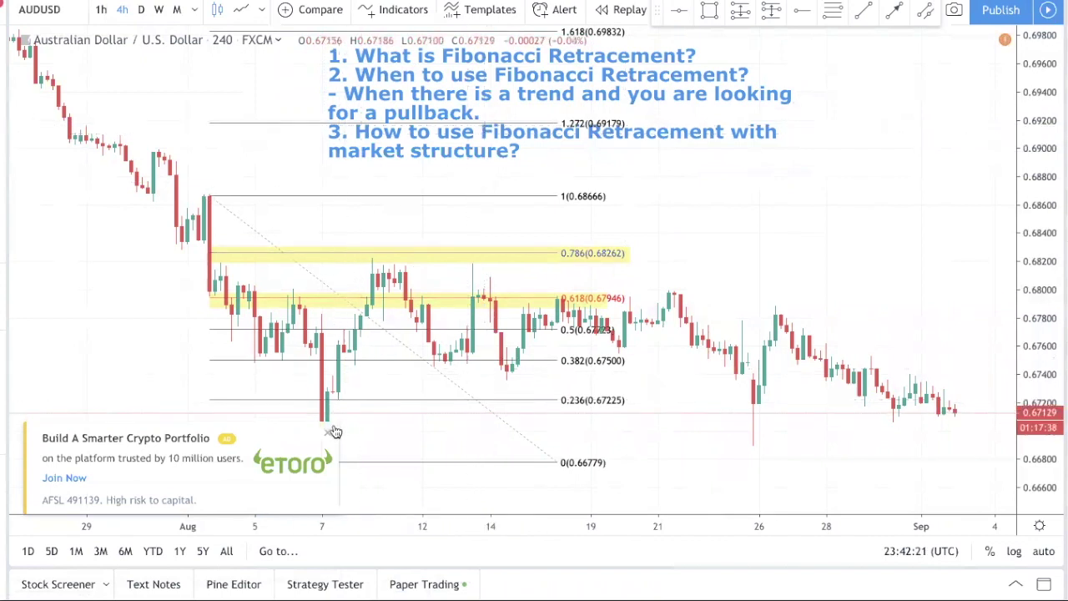
pyautogui.click(327, 432)
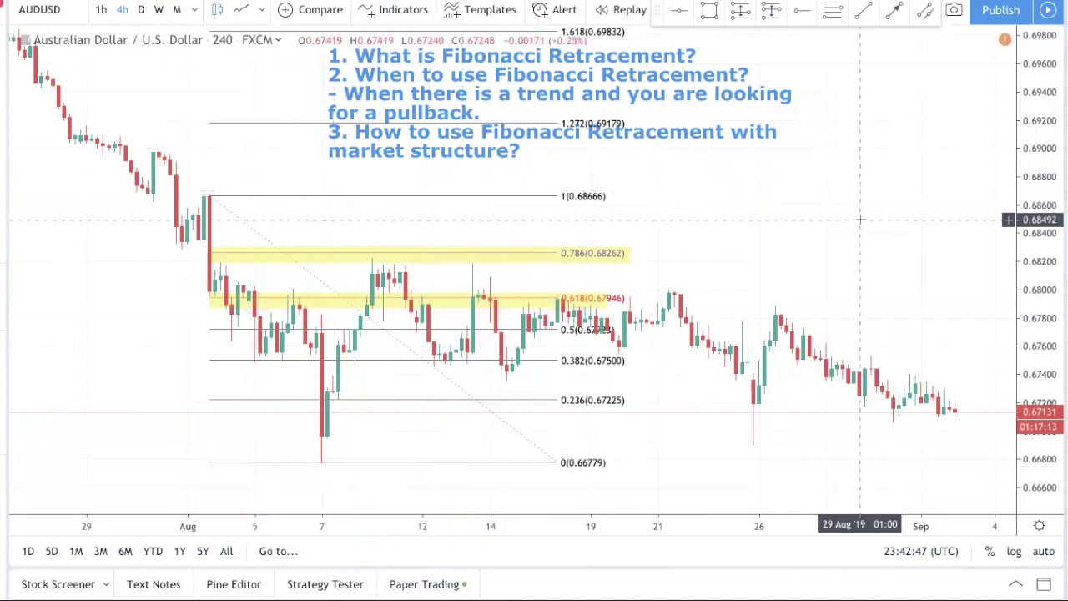
# Delete the Fibonacci retracement and remove all remaining drawings from the chart.
pyautogui.moveTo(869, 220); pyautogui.dragTo(882, 218)
pyautogui.moveTo(1011, 173); pyautogui.dragTo(1014, 271)
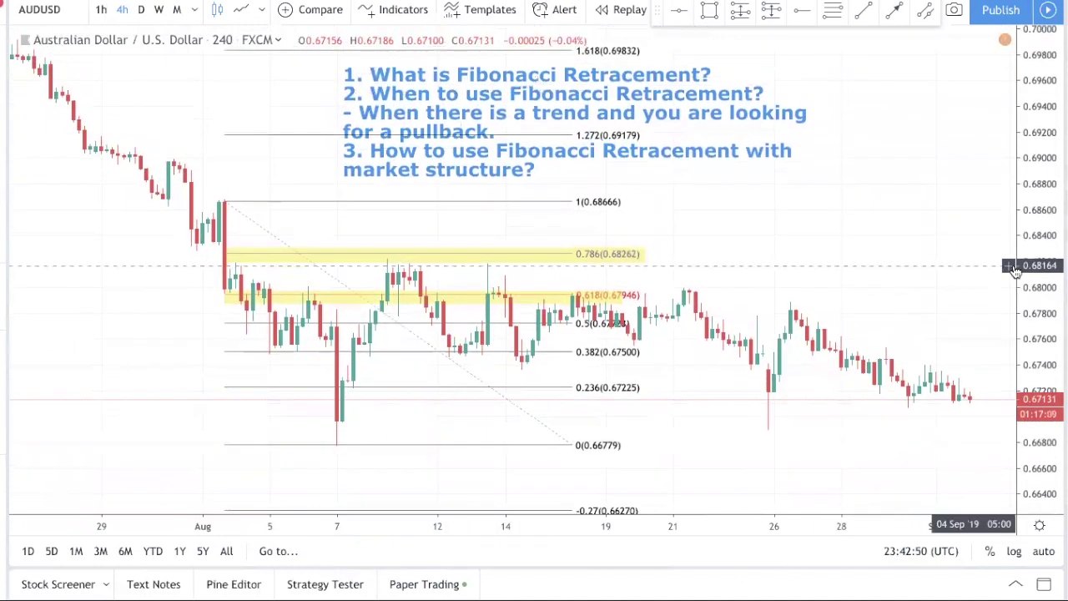
pyautogui.click(540, 426)
pyautogui.press('Delete')
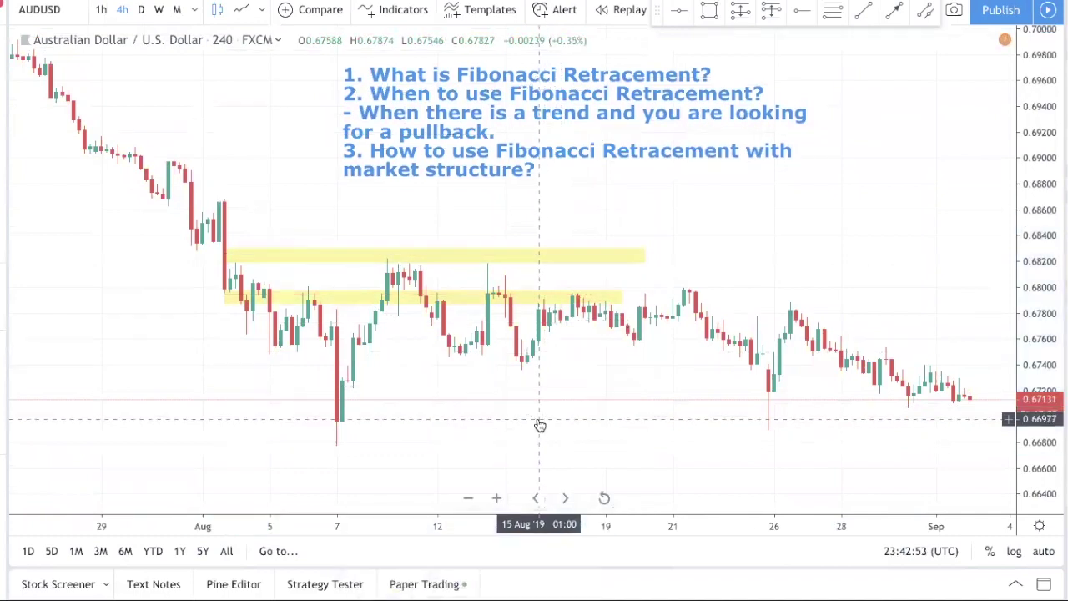
pyautogui.rightClick(229, 184)
pyautogui.click(334, 490)
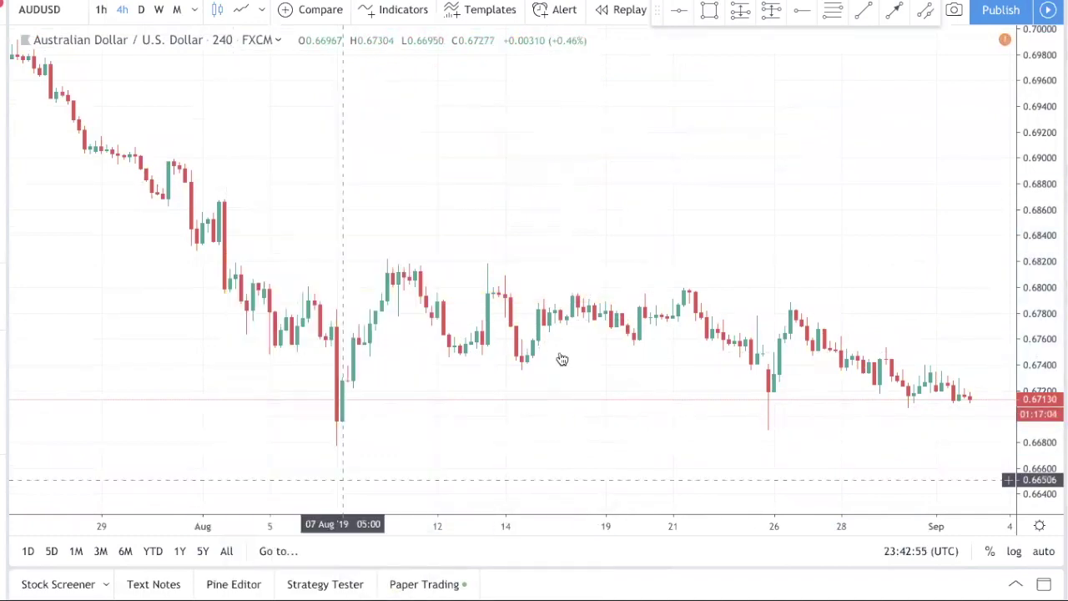
# Draw a Fib Retracement from the 21 Aug swing high at 0.68003 down to the 0.66889 low, extending it to 1 Sep.
pyautogui.moveTo(404, 388); pyautogui.dragTo(519, 381)
pyautogui.scroll(2, 520, 382)
pyautogui.moveTo(460, 397); pyautogui.dragTo(589, 398)
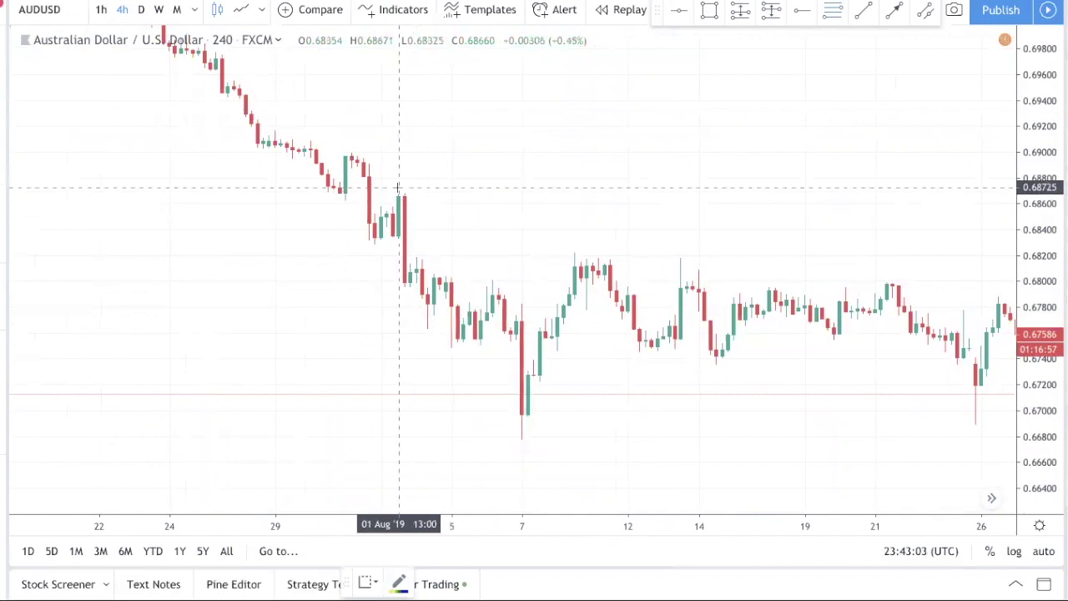
pyautogui.moveTo(541, 500)
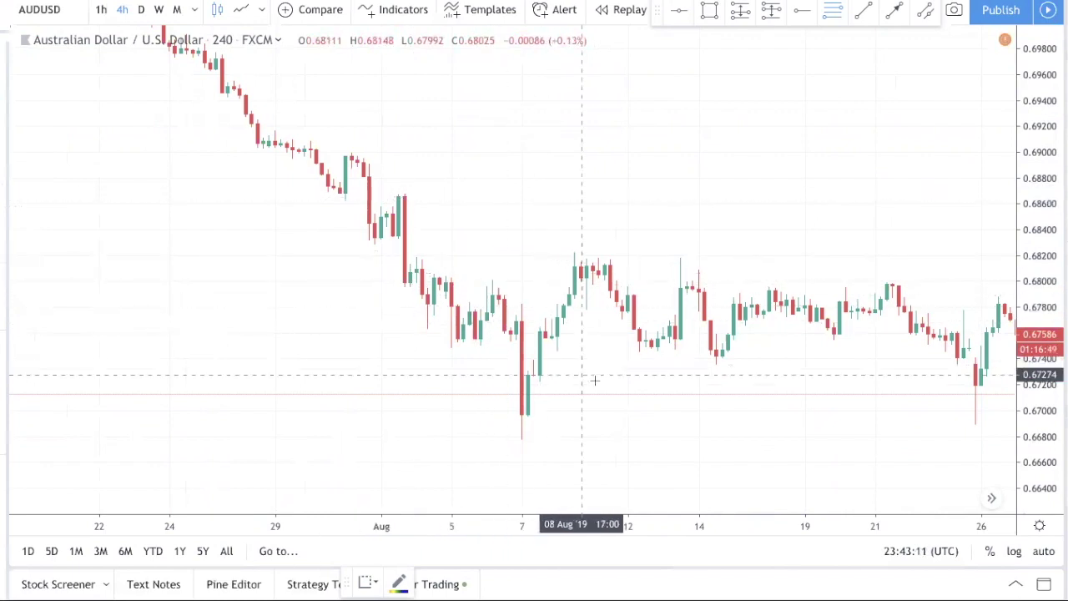
pyautogui.moveTo(884, 418); pyautogui.dragTo(699, 407)
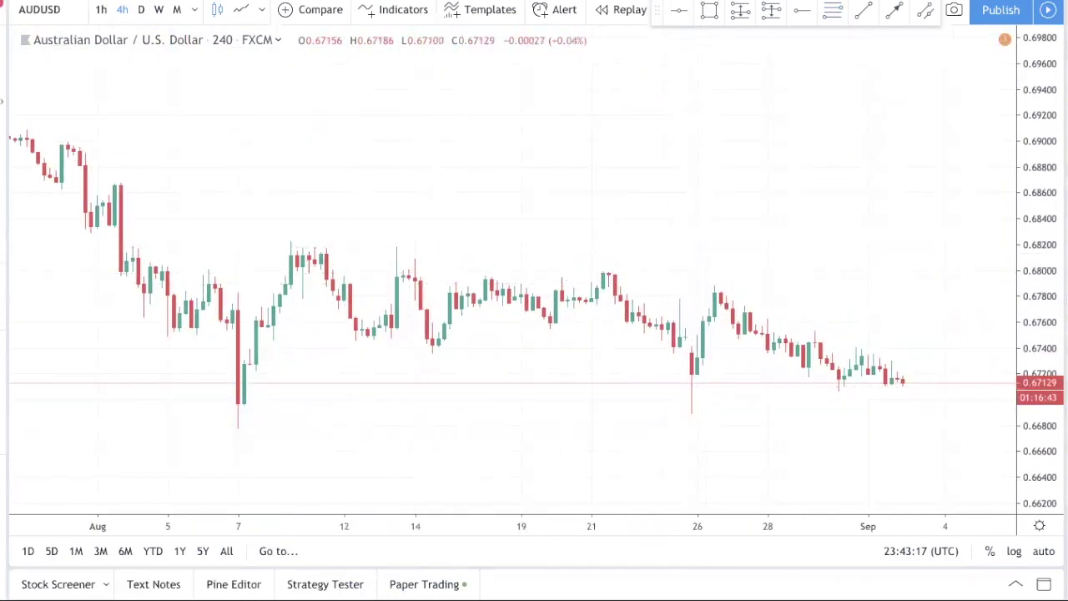
pyautogui.moveTo(610, 269); pyautogui.dragTo(605, 272)
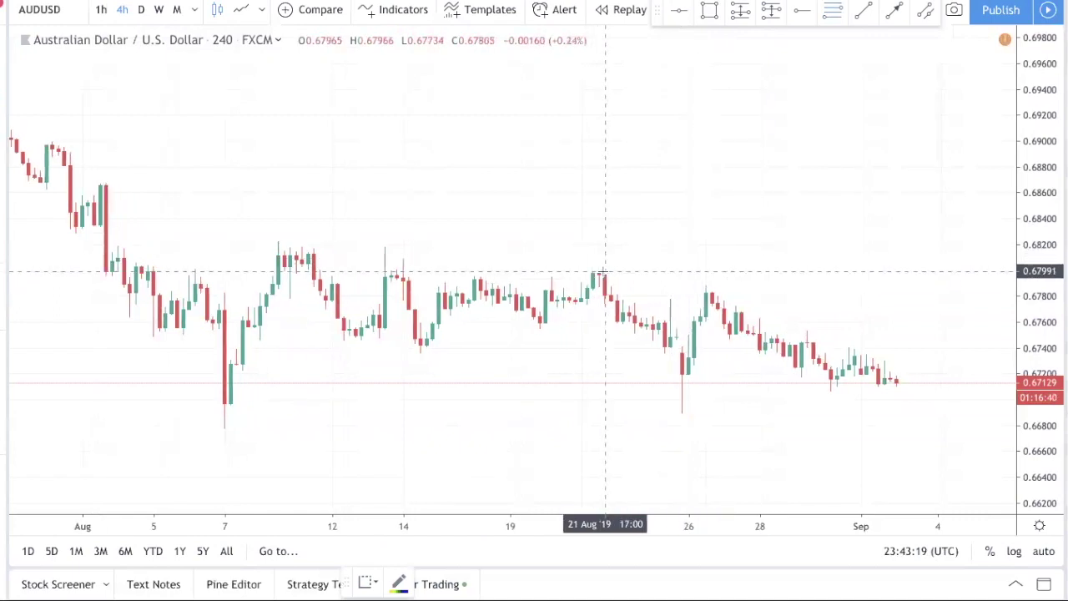
pyautogui.scroll(2, 605, 272)
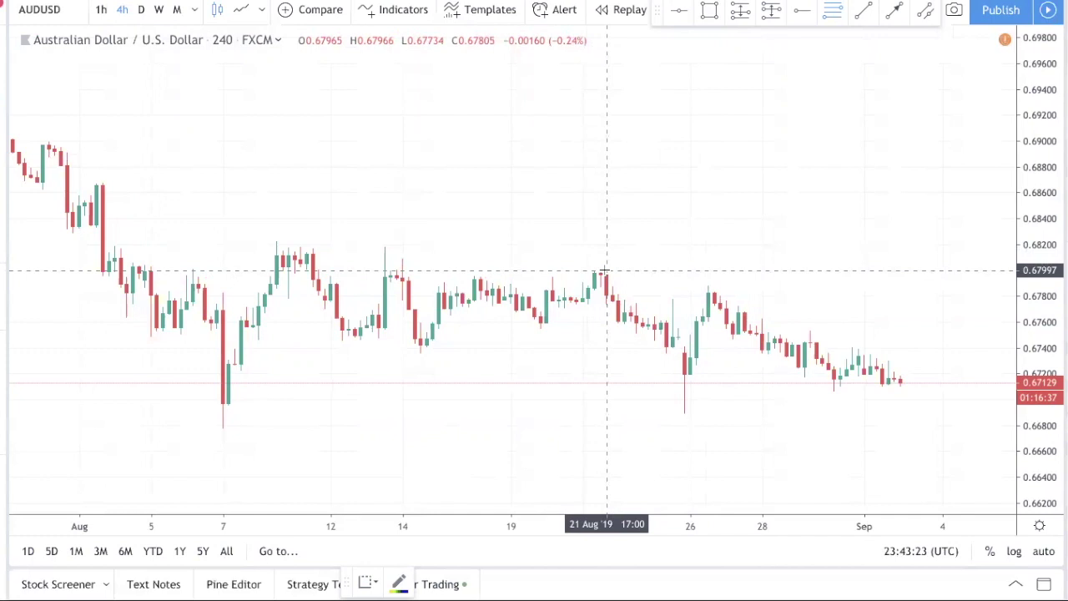
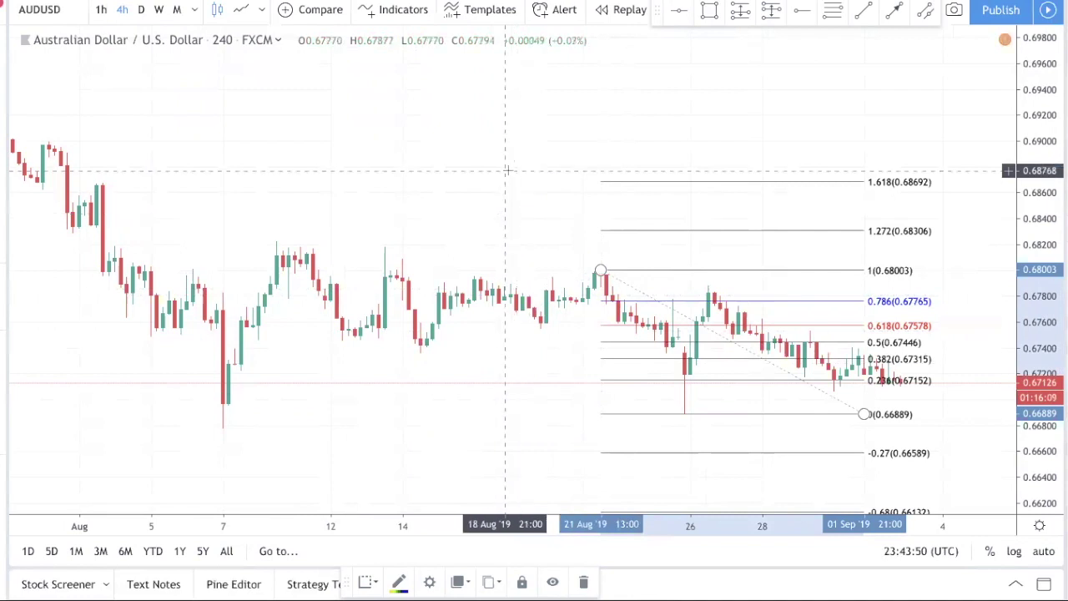
pyautogui.doubleClick(1026, 158)
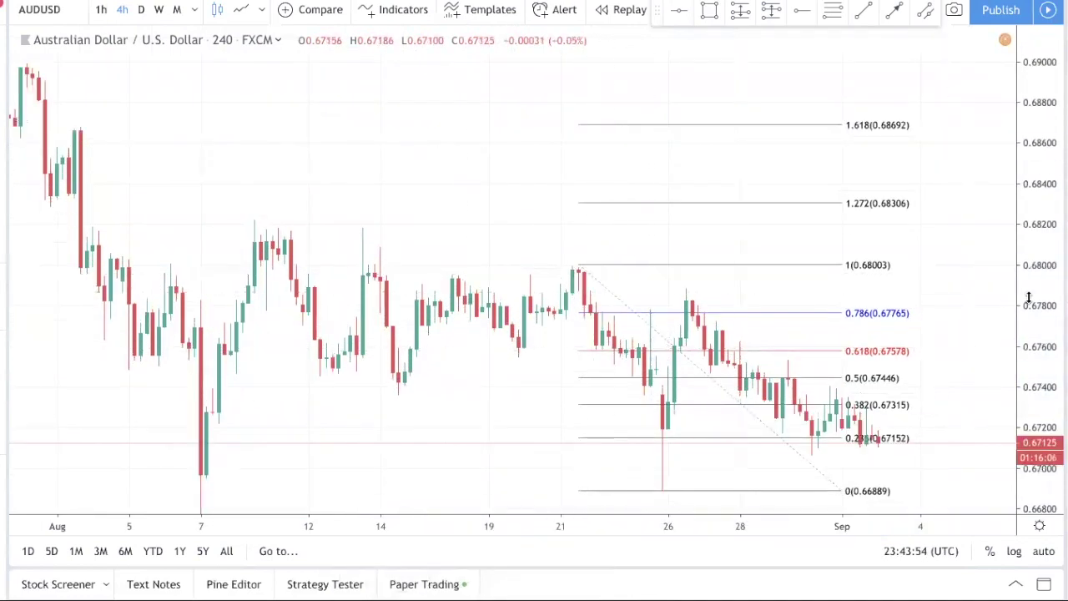
pyautogui.moveTo(1032, 272); pyautogui.dragTo(1062, 302)
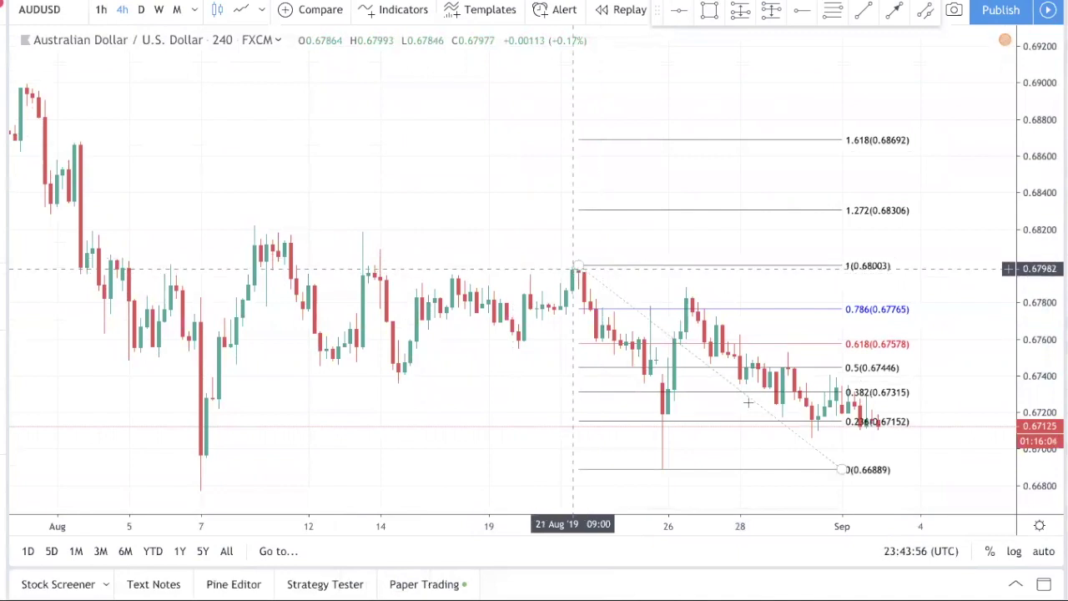
# Extend the Fibonacci retracement's end point to the latest candle on 2 Sep at about 0.66899.
pyautogui.moveTo(840, 469); pyautogui.dragTo(878, 467)
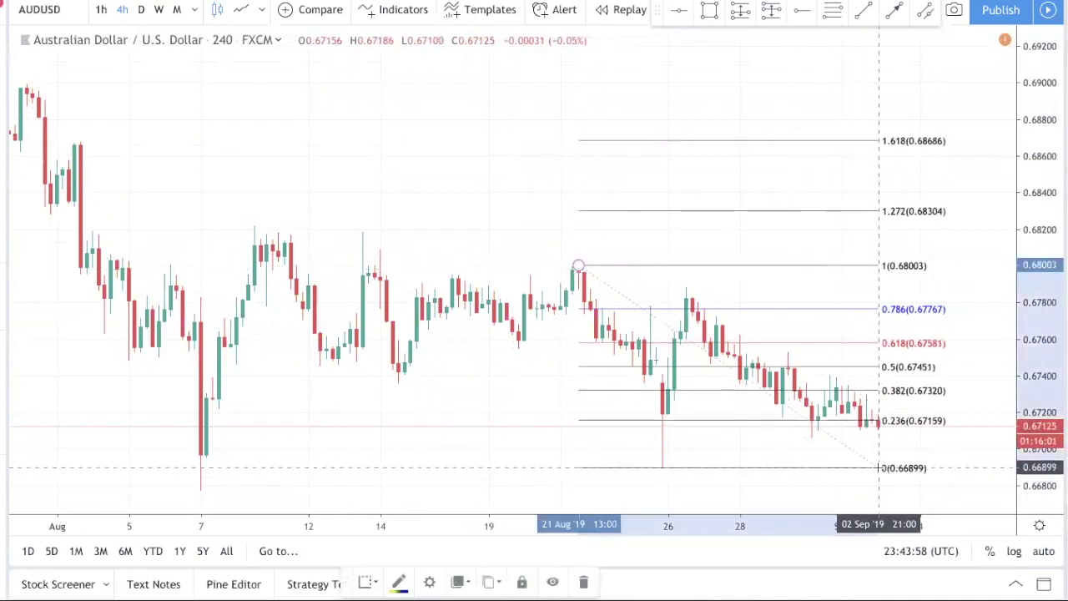
pyautogui.click(718, 212)
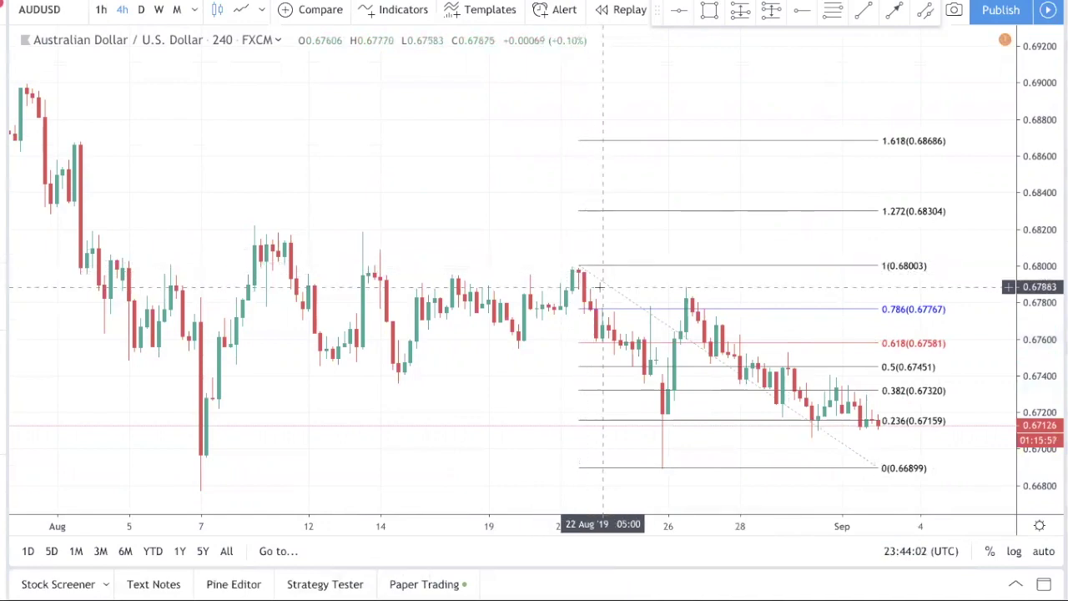
# Highlight the 13–14 Aug swing high, the 14–15 Aug low, the 21 Aug high and the 26 Aug low with small yellow rectangles.
pyautogui.moveTo(492, 337); pyautogui.dragTo(696, 419)
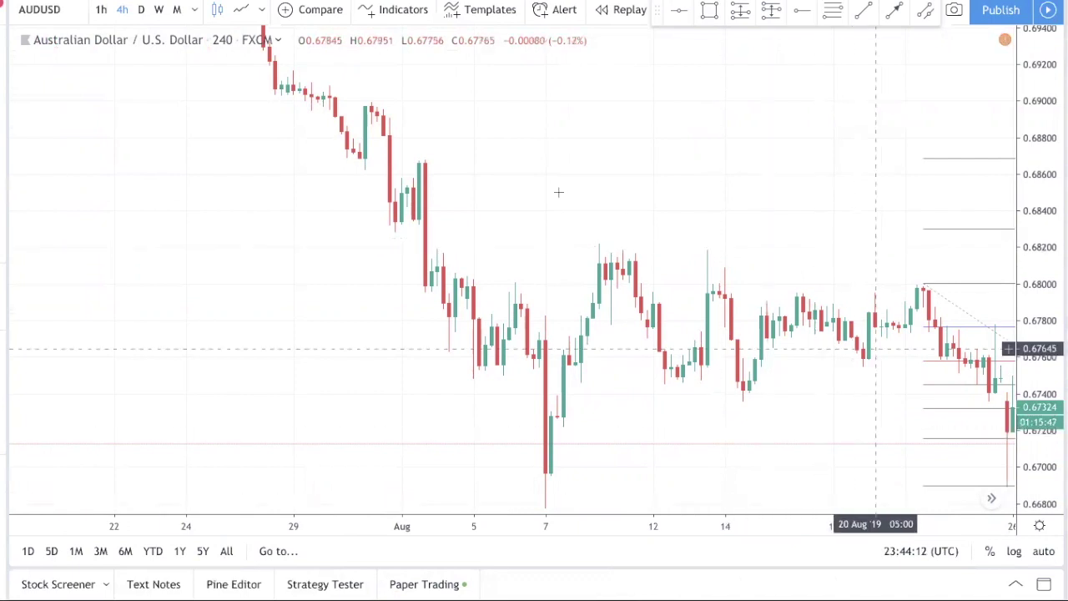
pyautogui.hotkey('alt', 'shift', 'r')
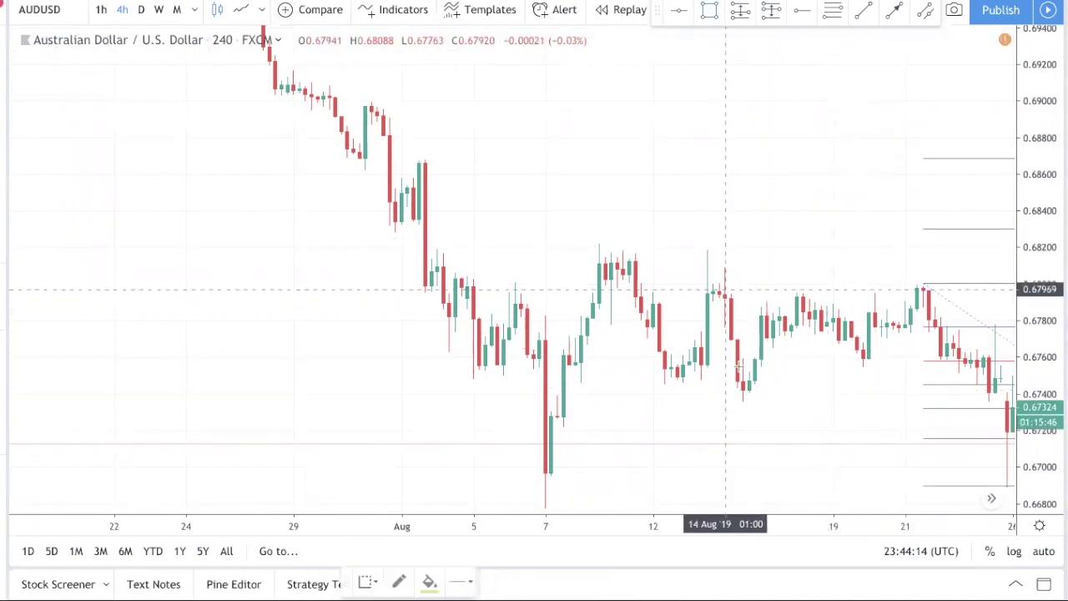
pyautogui.moveTo(701, 246); pyautogui.dragTo(731, 264)
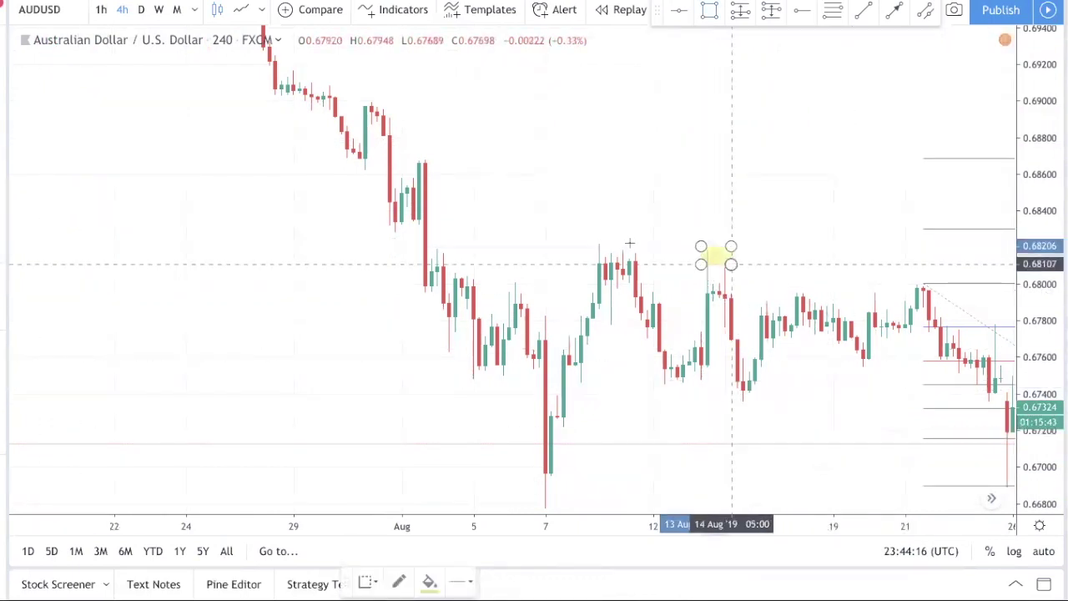
pyautogui.moveTo(743, 391); pyautogui.dragTo(784, 408)
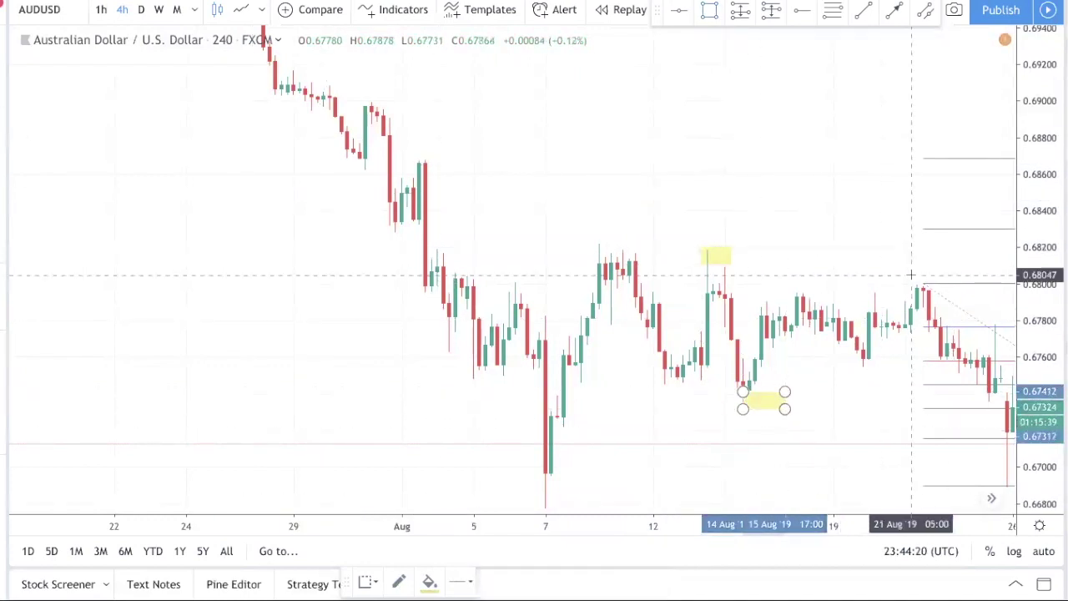
pyautogui.moveTo(910, 276); pyautogui.dragTo(940, 295)
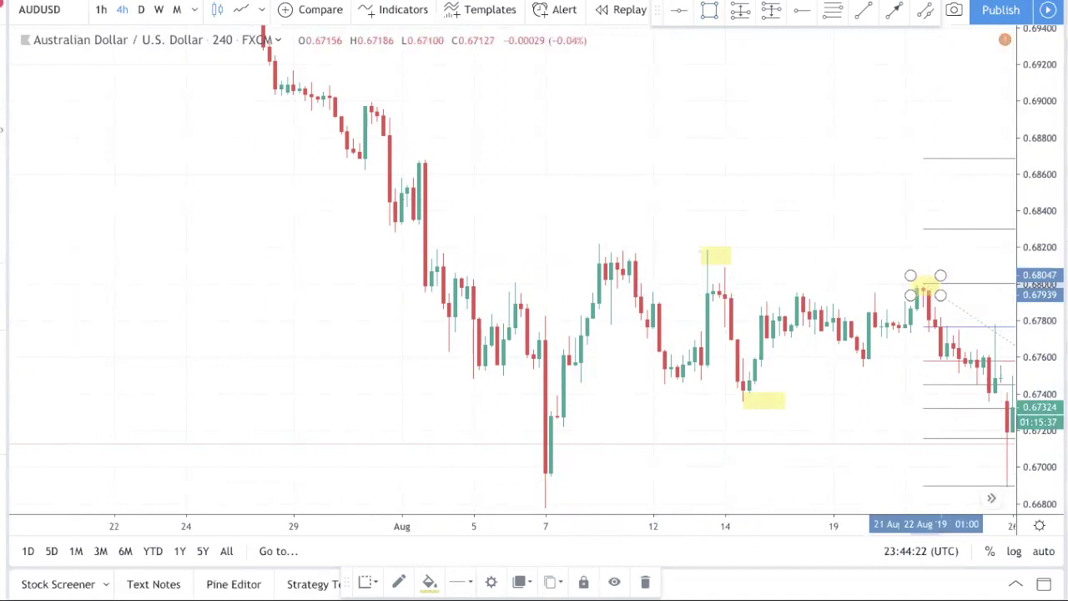
pyautogui.moveTo(1004, 467); pyautogui.dragTo(1012, 489)
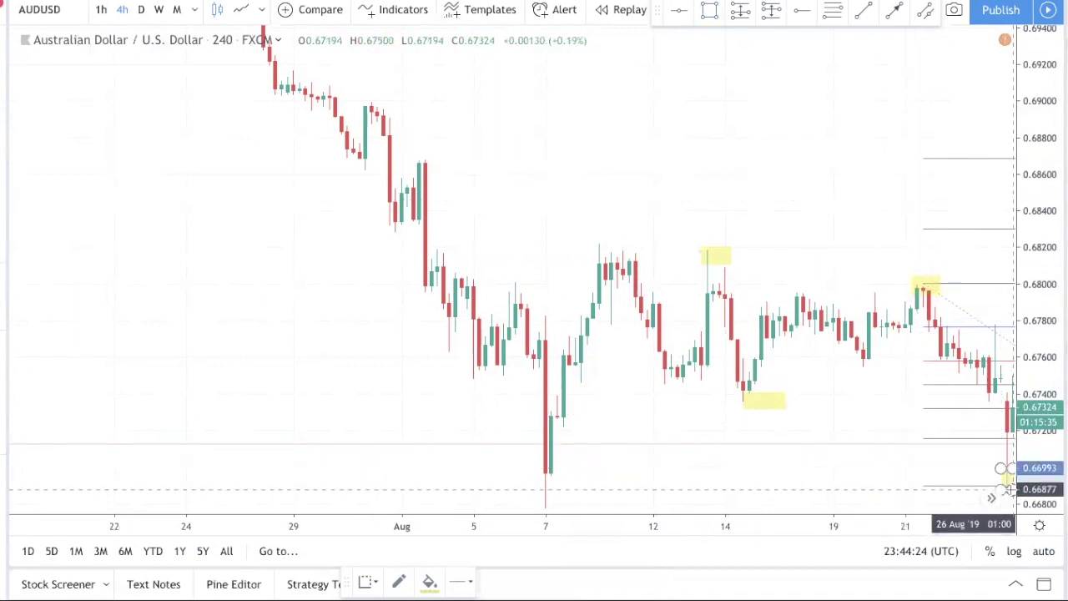
pyautogui.click(1007, 489)
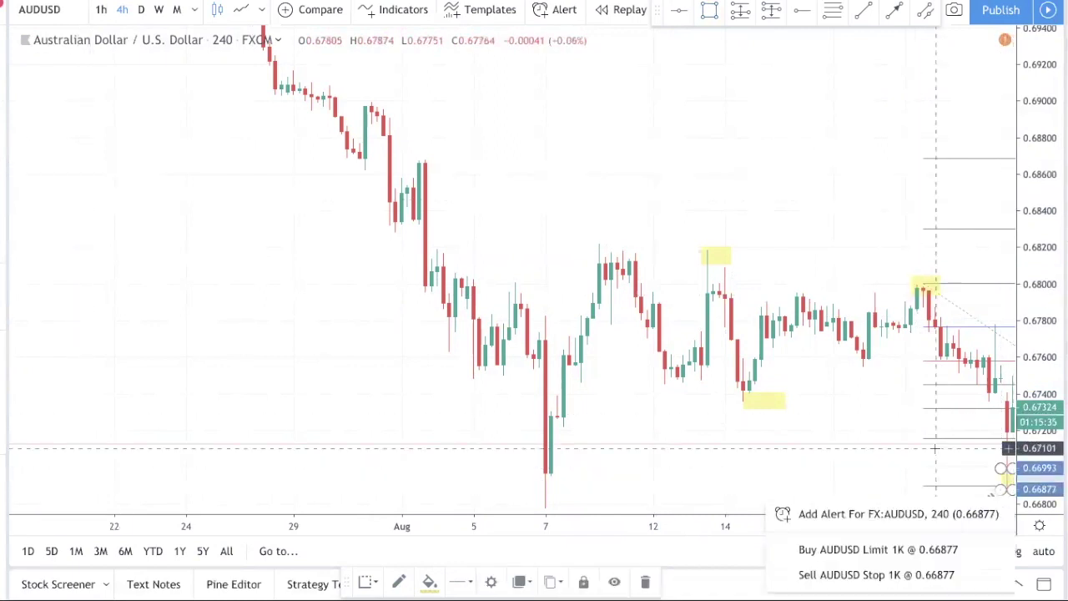
pyautogui.click(859, 448)
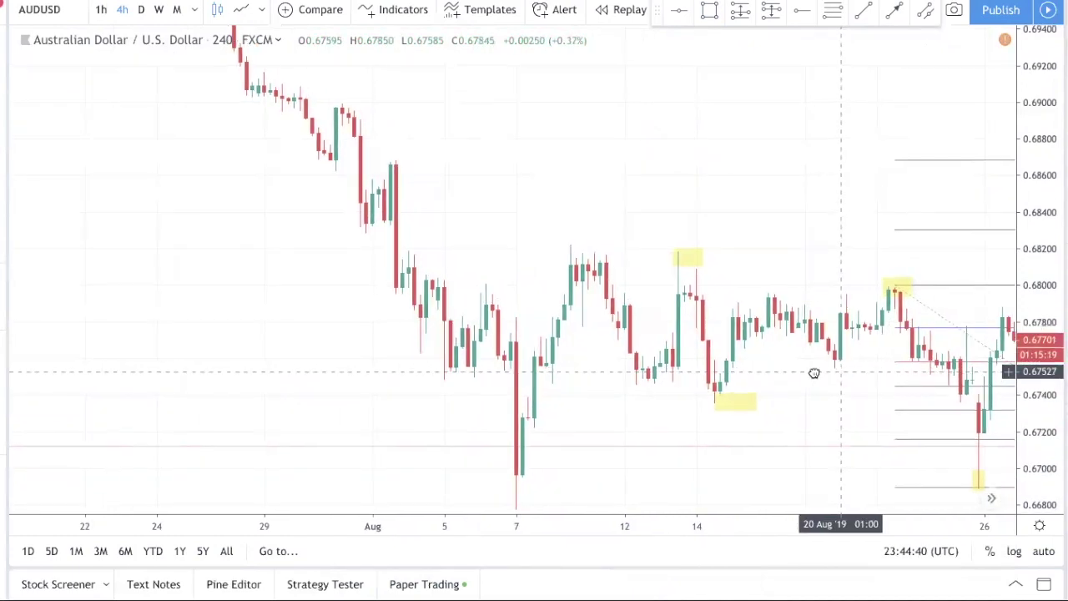
# Display the price as a line chart and place horizontal lines near the 0.618 and 0.786 levels, at about 0.67587 and 0.67764.
pyautogui.moveTo(529, 352); pyautogui.dragTo(494, 354)
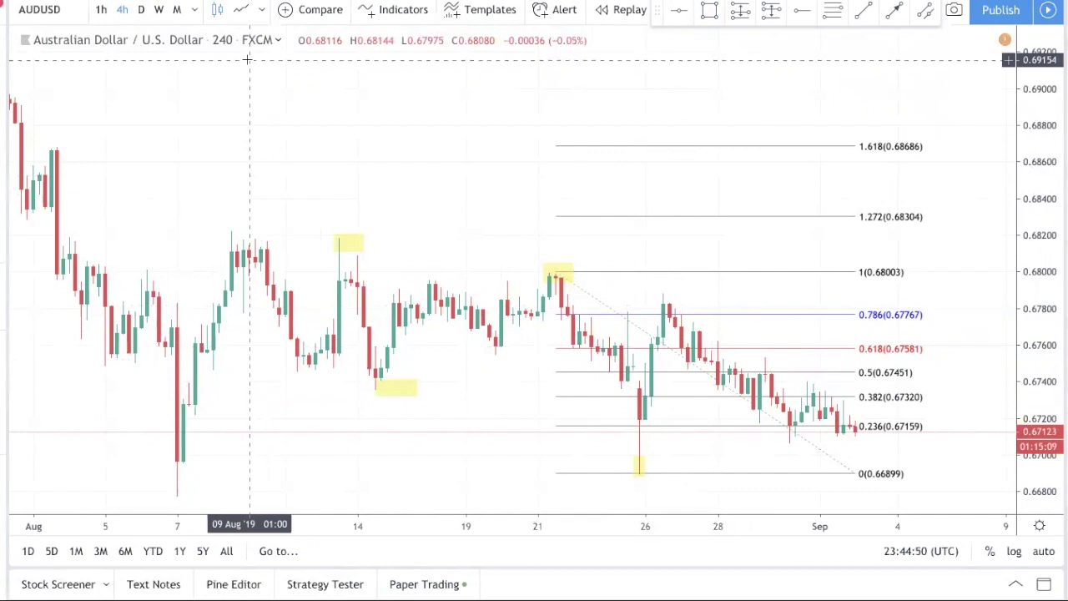
pyautogui.click(240, 11)
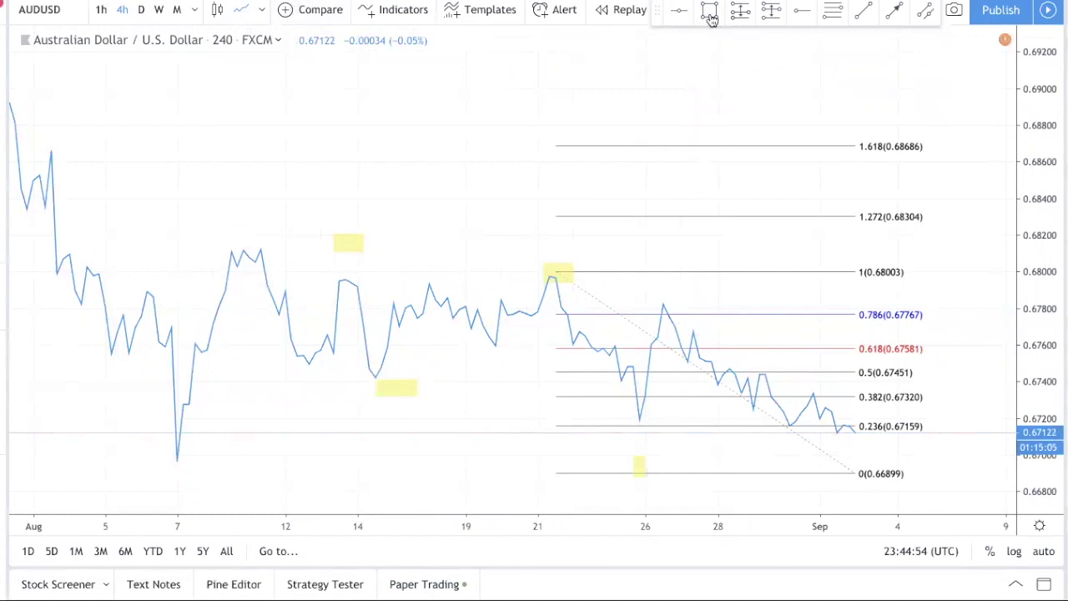
pyautogui.click(678, 13)
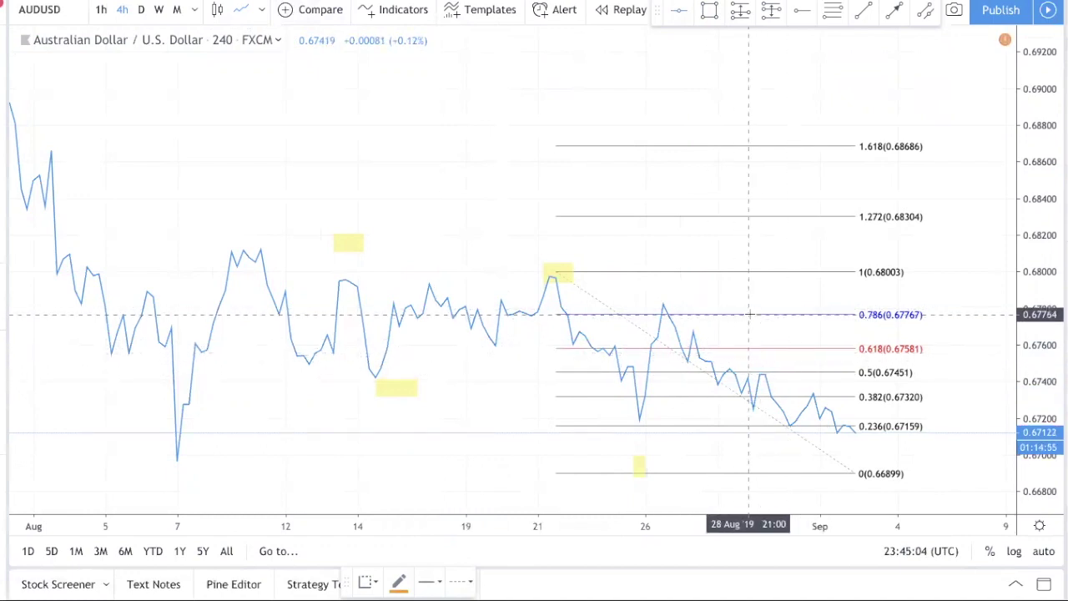
pyautogui.click(693, 345)
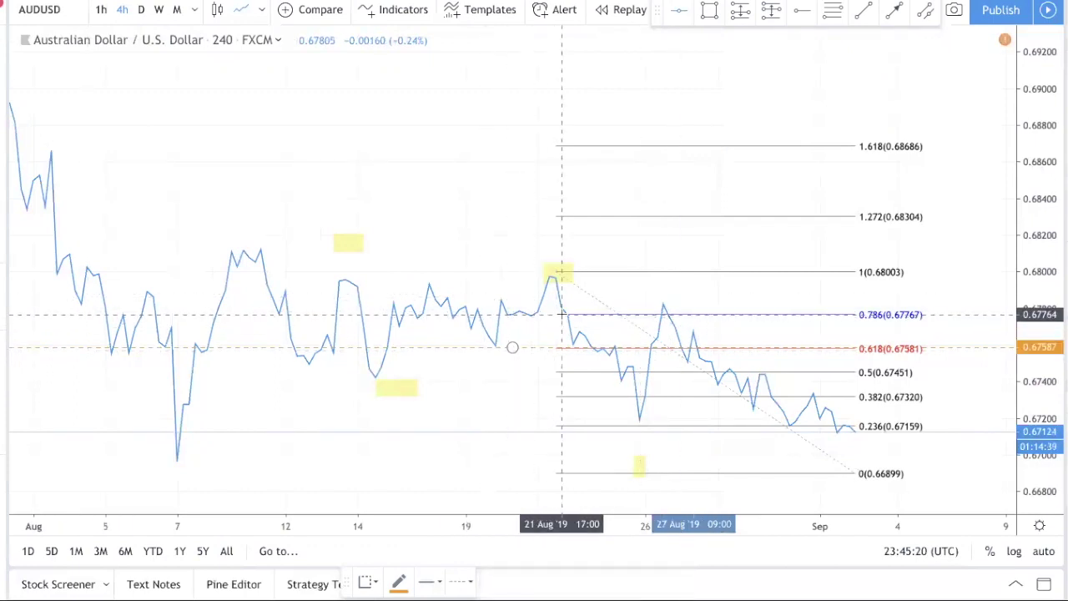
pyautogui.click(562, 315)
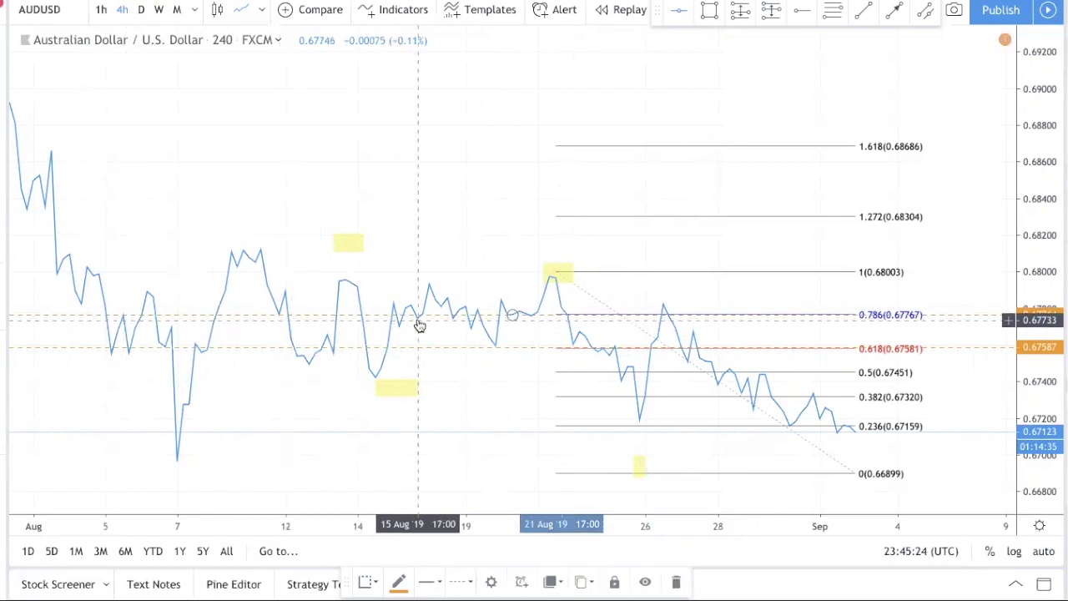
pyautogui.click(507, 331)
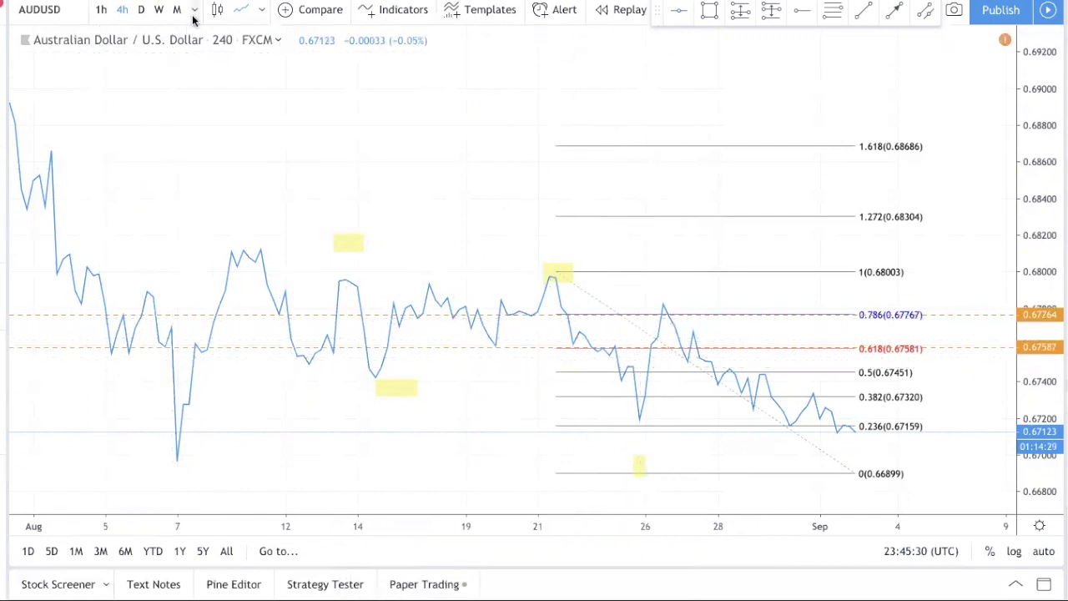
# Switch the chart back to candles and dismiss the advertisement covering it.
pyautogui.click(217, 9)
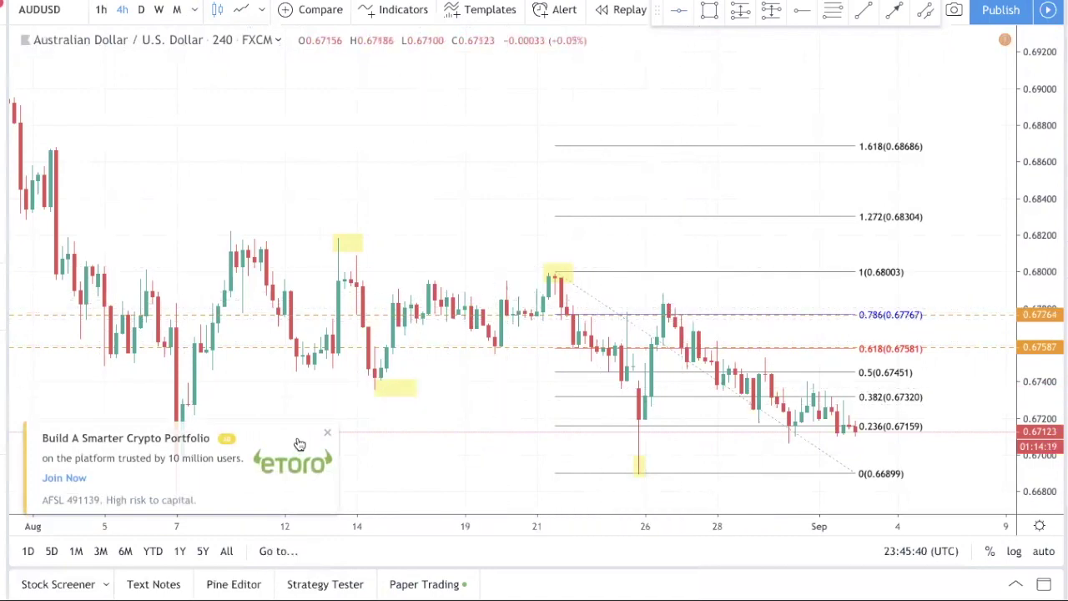
pyautogui.click(328, 434)
pyautogui.click(386, 421)
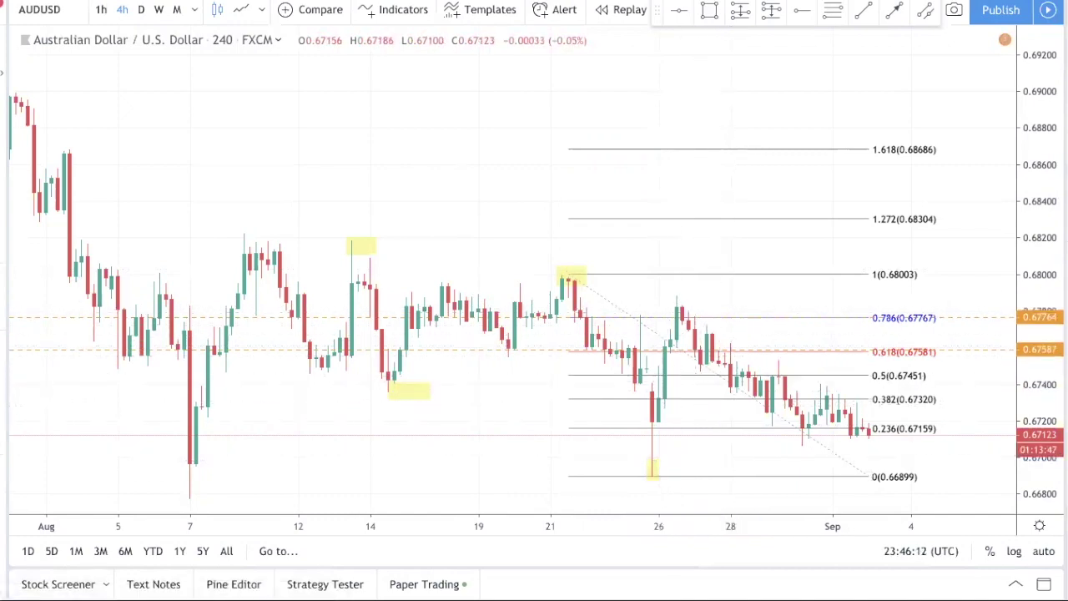
# Draw wide yellow rectangles over the horizontal lines, from about 0.67622 to 0.67562 and from about 0.67817 to 0.67735, extending to early September.
pyautogui.click(501, 343)
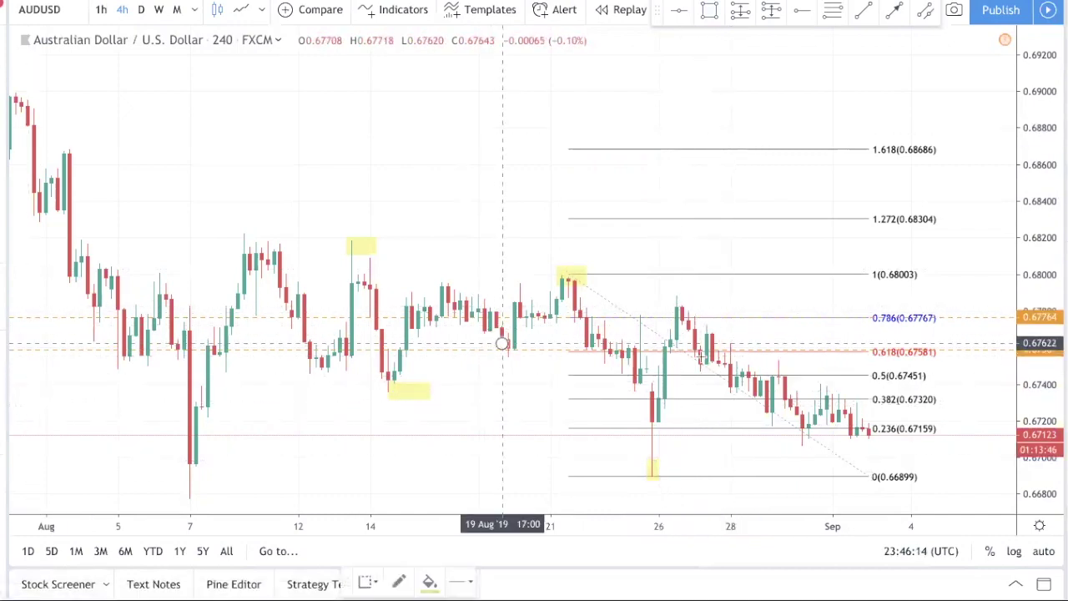
pyautogui.click(921, 354)
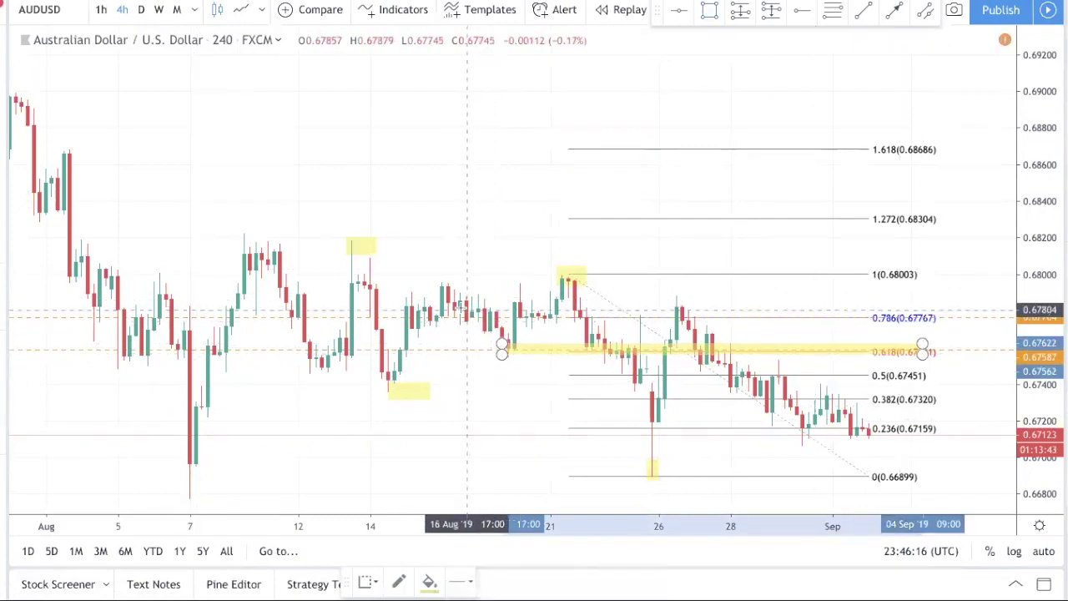
pyautogui.click(460, 308)
pyautogui.click(951, 323)
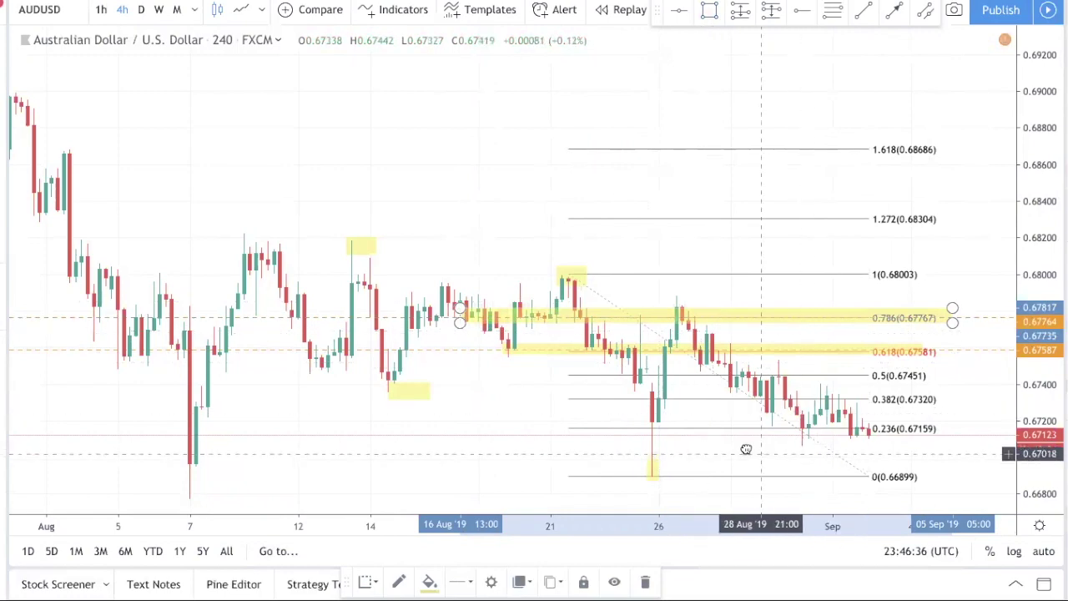
# Stretch the price scale and reframe the chart to examine the retracement and its highlighted zones.
pyautogui.moveTo(746, 445); pyautogui.dragTo(731, 437)
pyautogui.moveTo(1042, 279); pyautogui.dragTo(1042, 250)
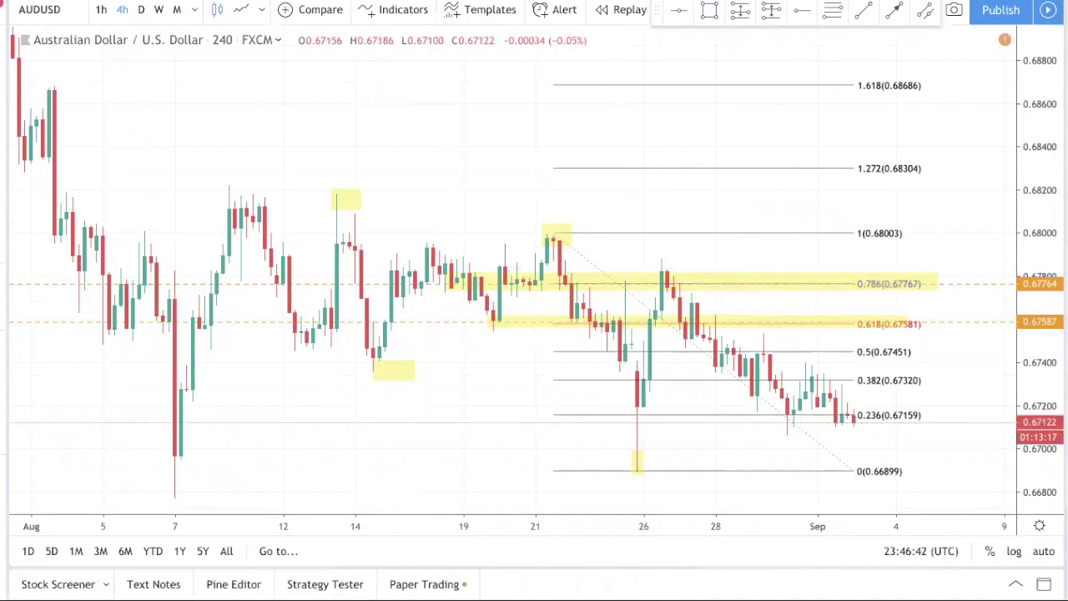
pyautogui.moveTo(1033, 354); pyautogui.dragTo(1032, 338)
pyautogui.moveTo(470, 215); pyautogui.dragTo(466, 179)
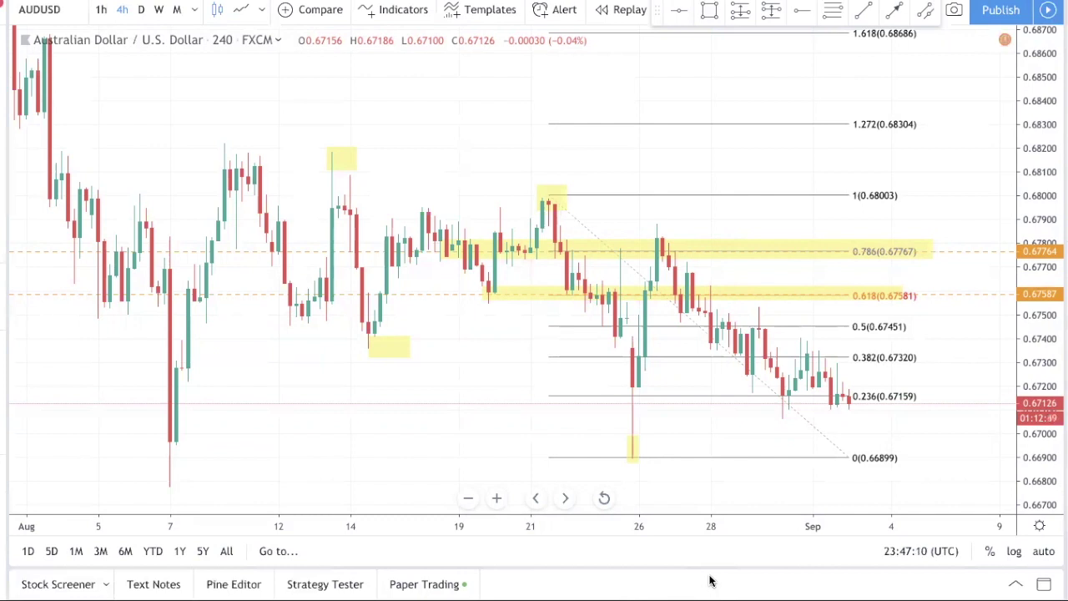
pyautogui.moveTo(597, 584)
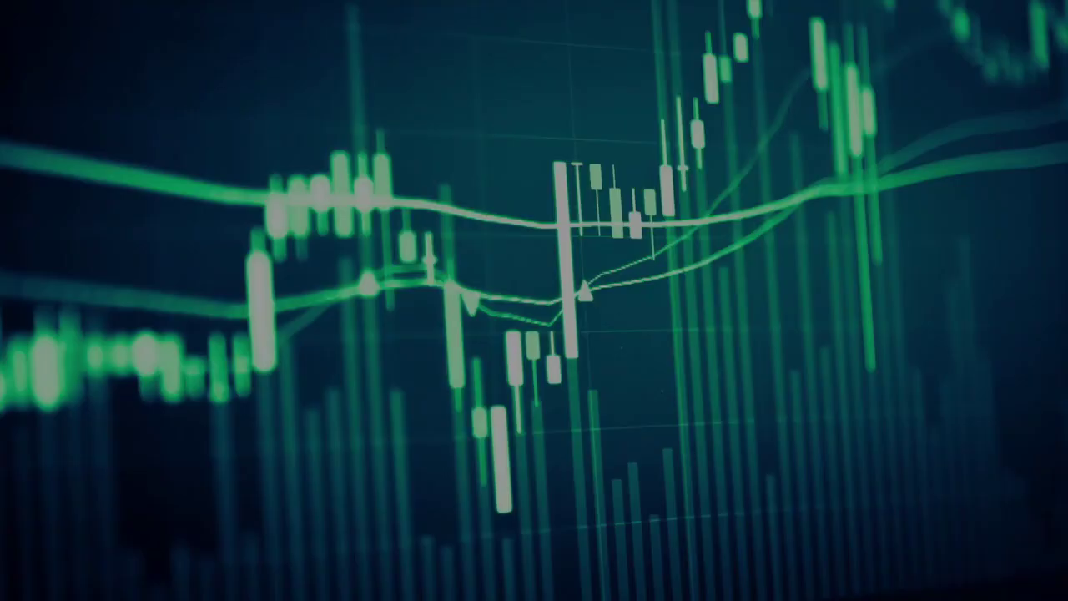